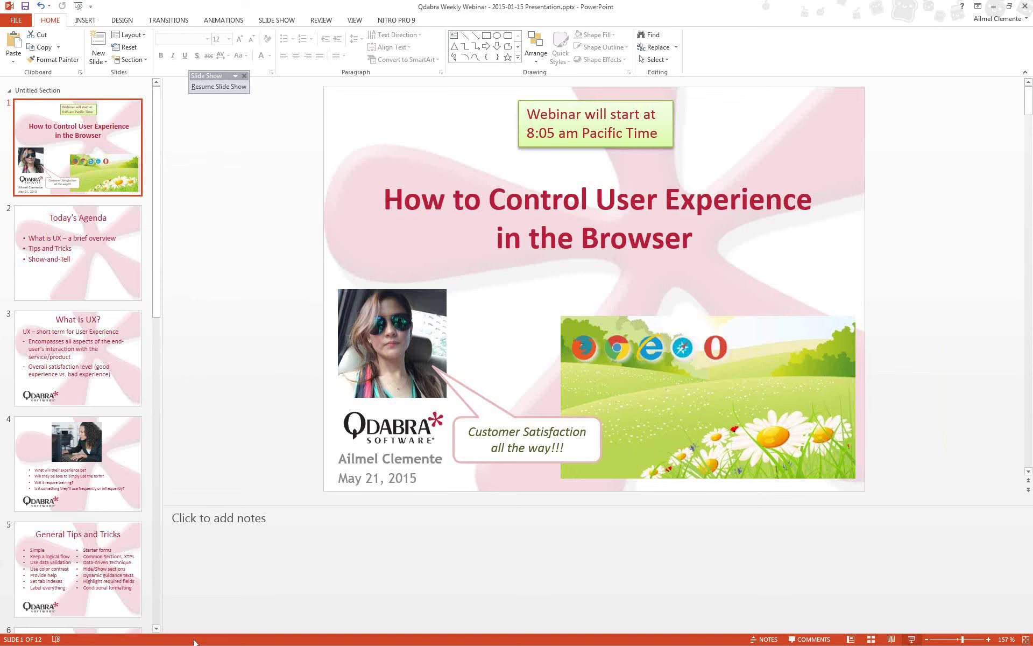
- Minimize PowerPoint and the file browser, then move the FreeThankYouShirt preview to the centre
click(220, 598)
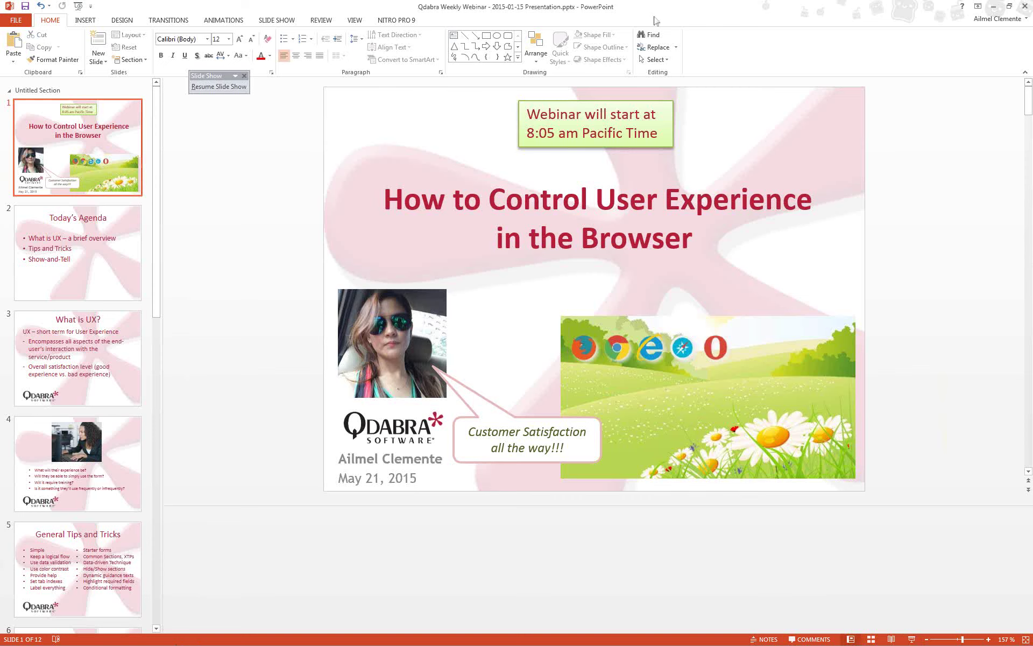
click(994, 8)
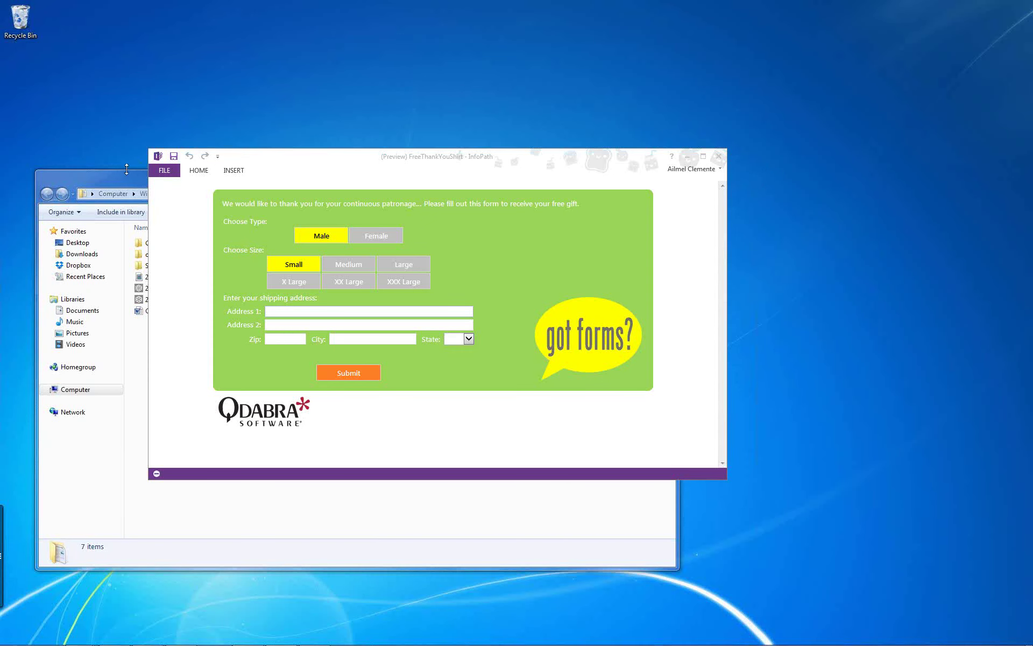
click(127, 172)
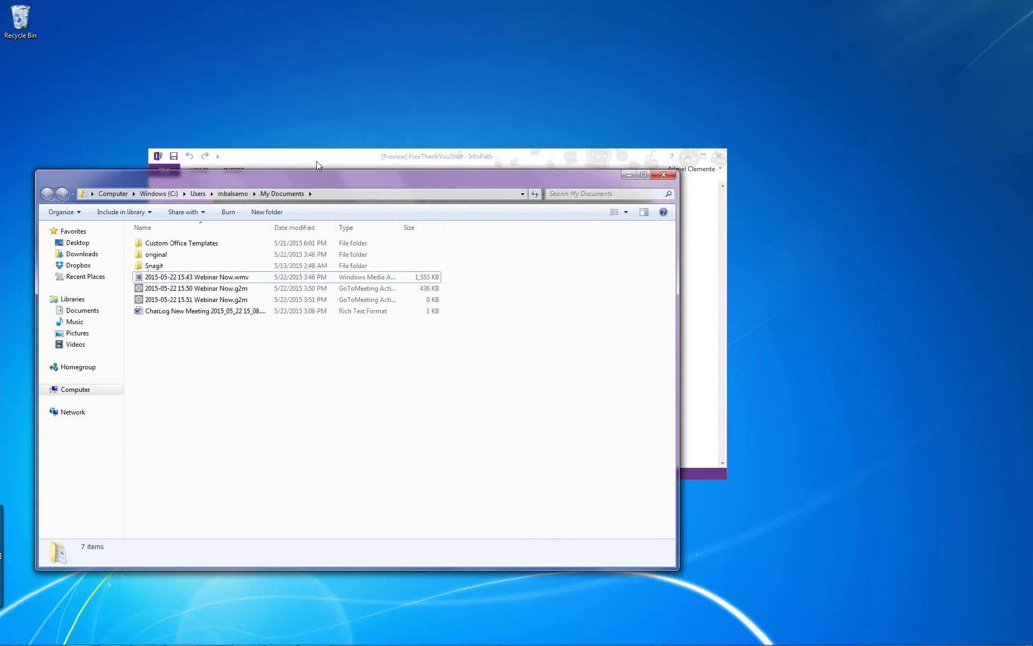
click(628, 175)
drag(600, 162, 699, 143)
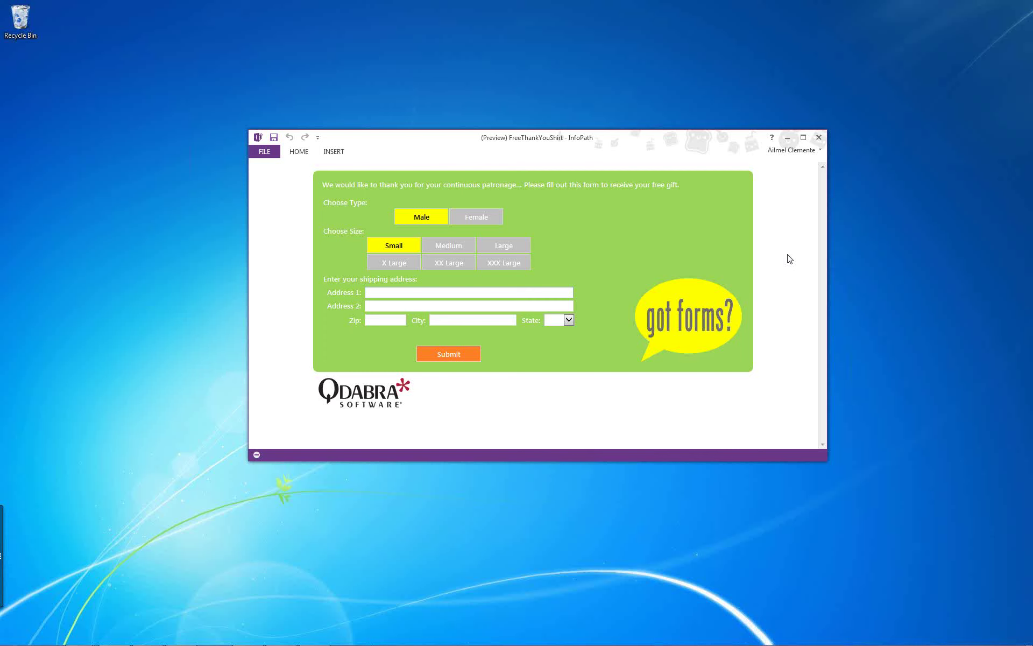
- Choose Female as the shirt type and Small as the size, after trying XX Large and Male
click(491, 221)
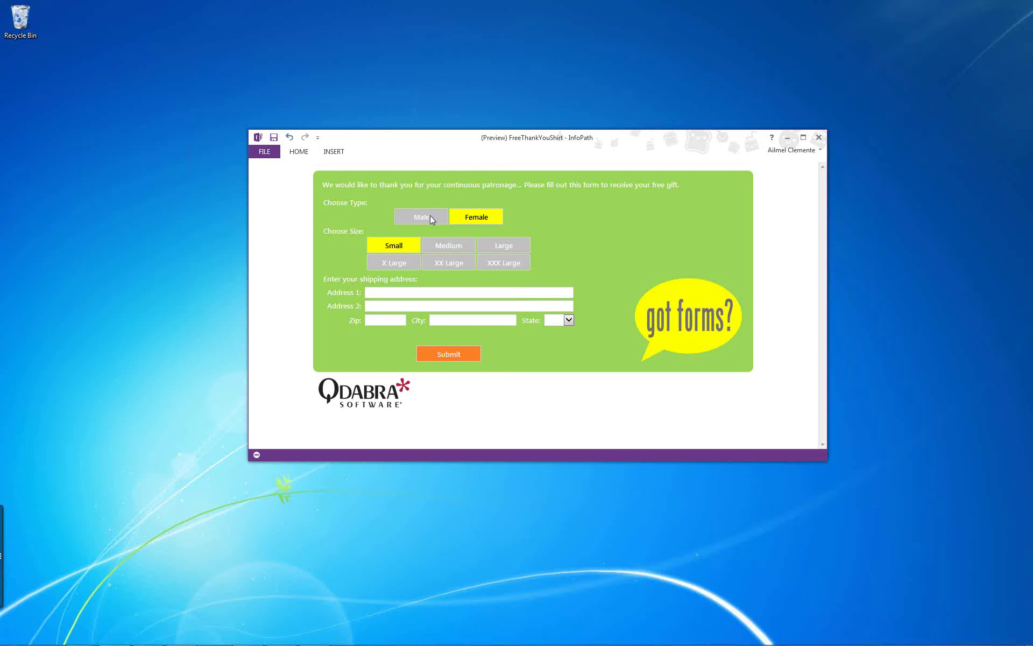
click(452, 261)
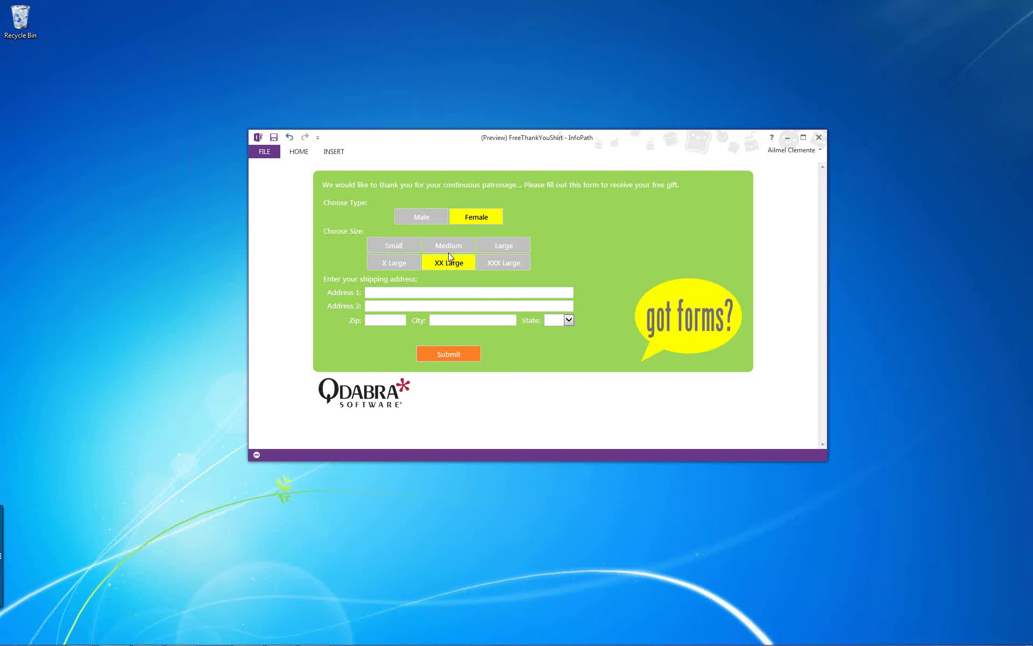
click(425, 217)
click(462, 214)
click(412, 243)
- Enter zip 98033 so City and State fill in as KIRKLAND, WA
click(432, 292)
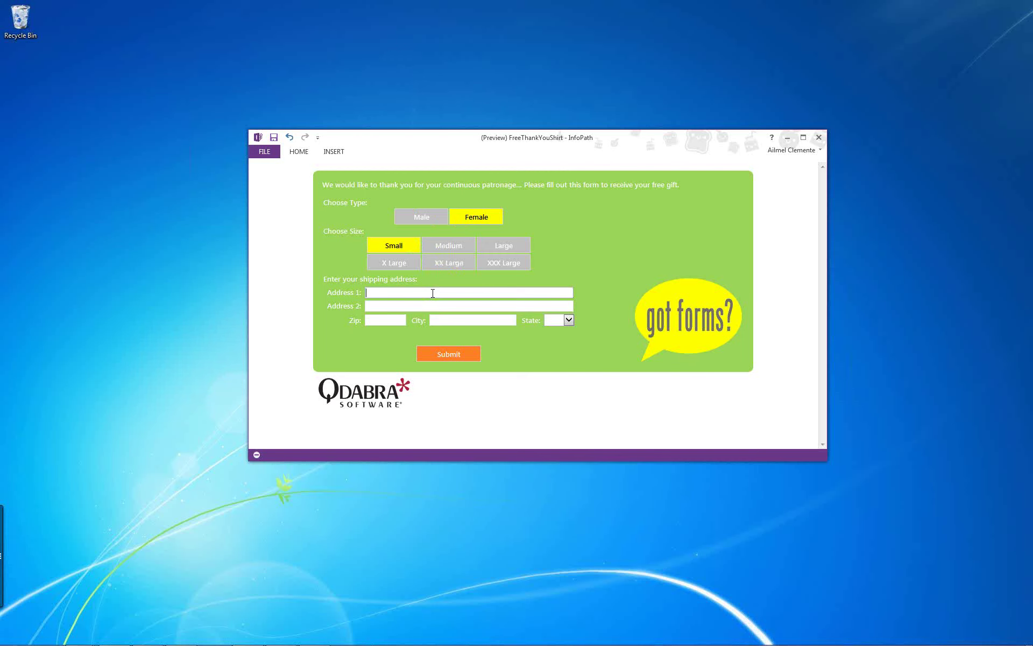
click(397, 315)
text(98)
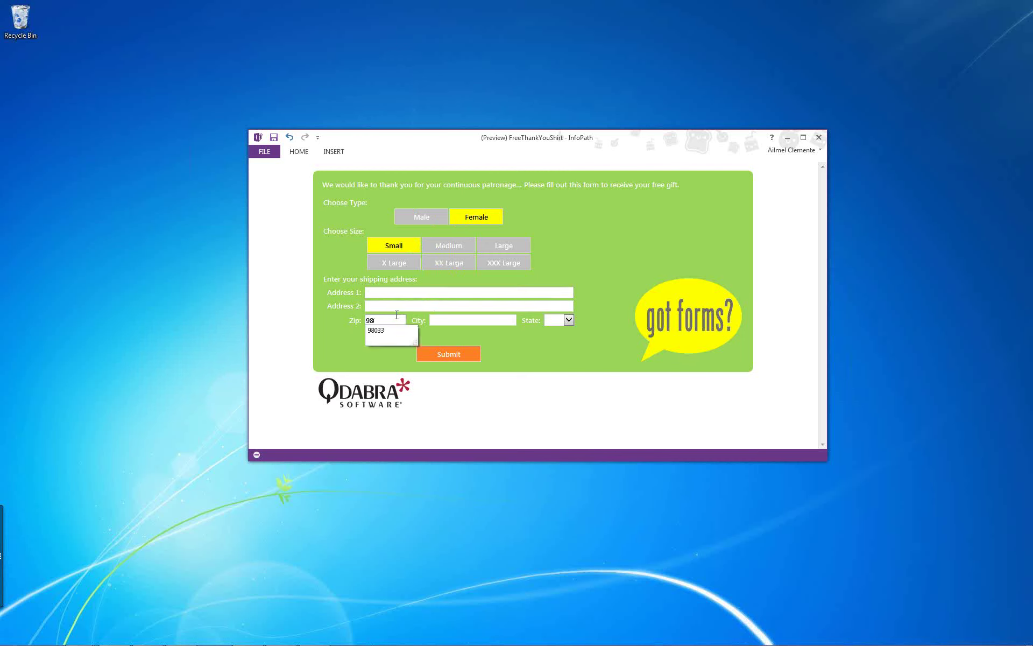
text(033)
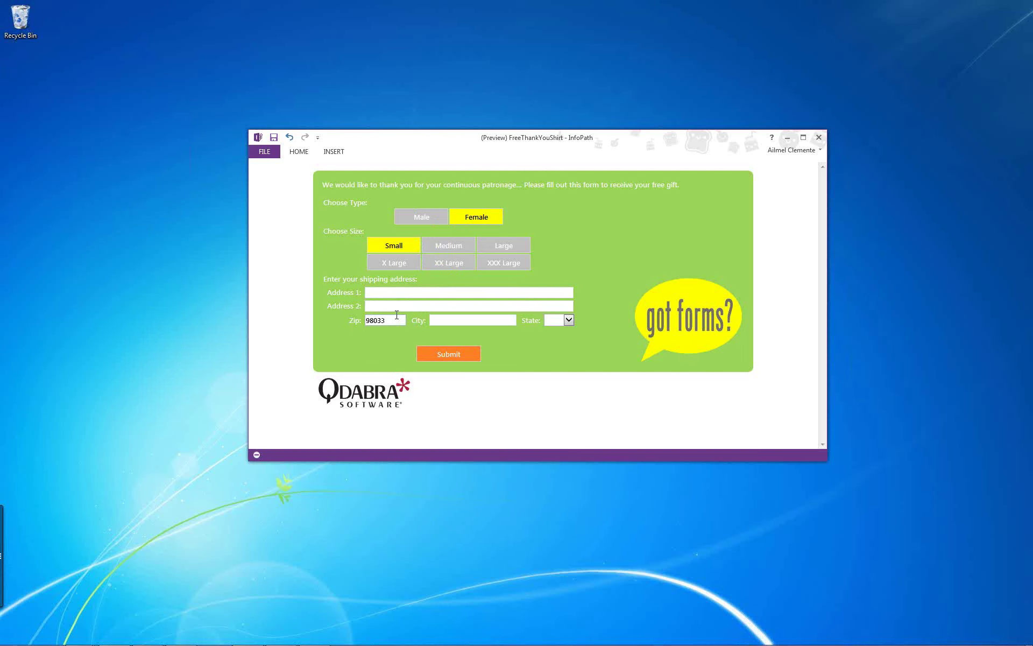
key(Tab)
- Browse the State list, then enter zip 90210 so the address becomes BEVERLY HILLS, CA
click(568, 320)
scroll(563, 546, up, 8)
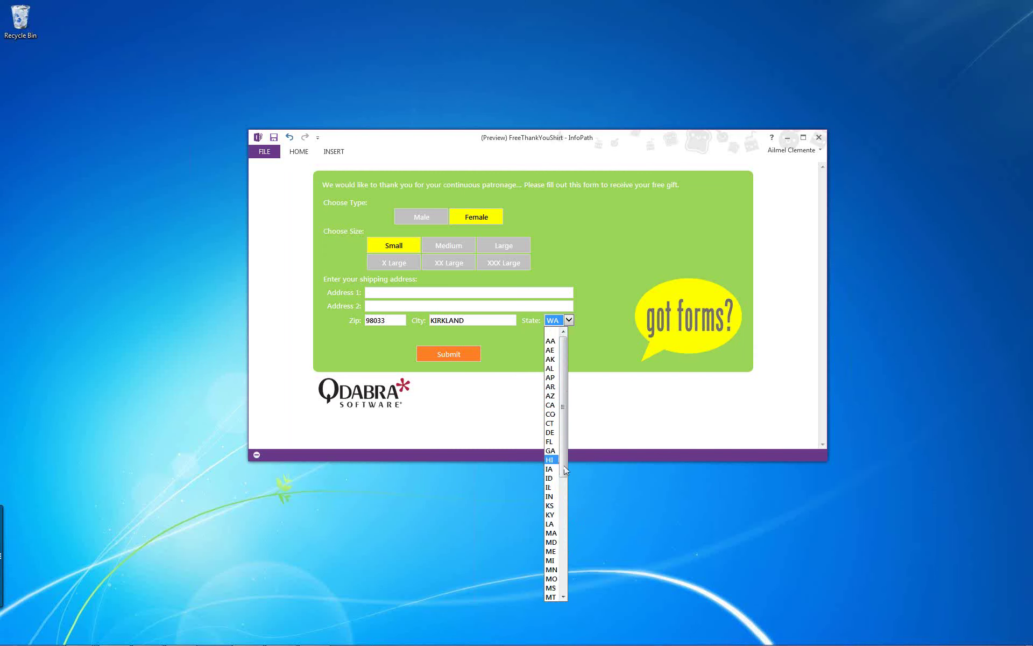
drag(564, 466, 563, 584)
click(378, 321)
text(90210)
key(Tab)
click(494, 318)
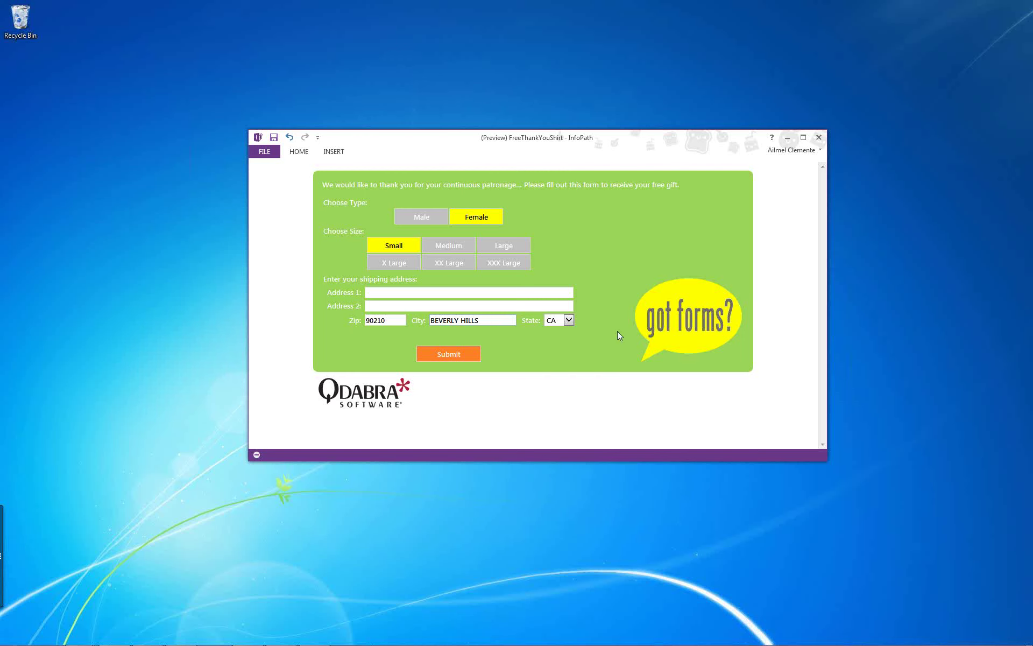
- Toggle the q-da-bra definition on the 'got forms?' image, then minimize the InfoPath preview
click(686, 332)
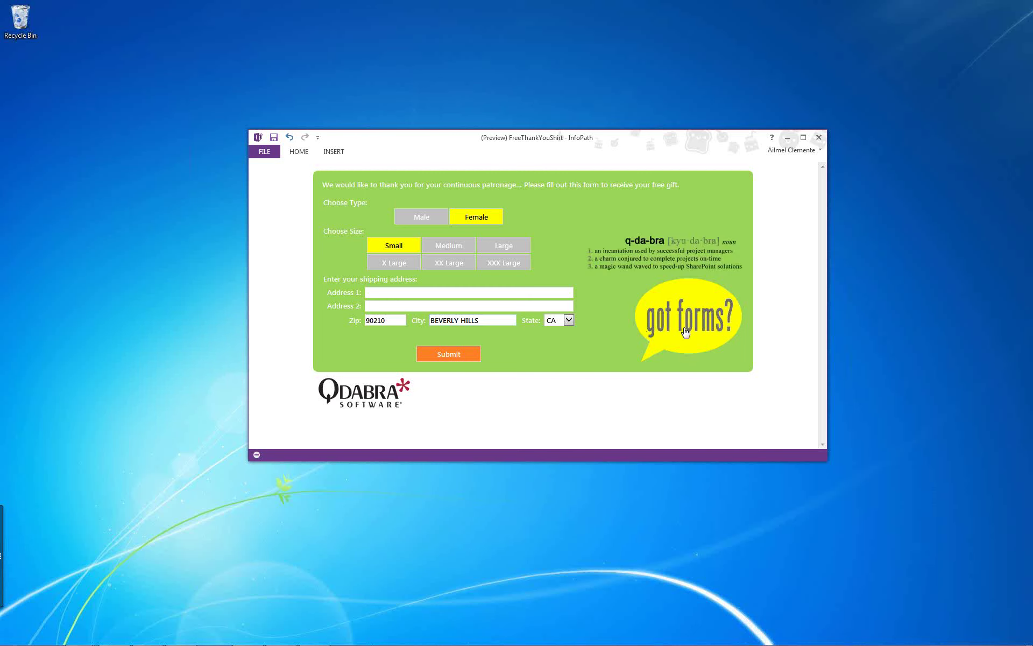
click(724, 334)
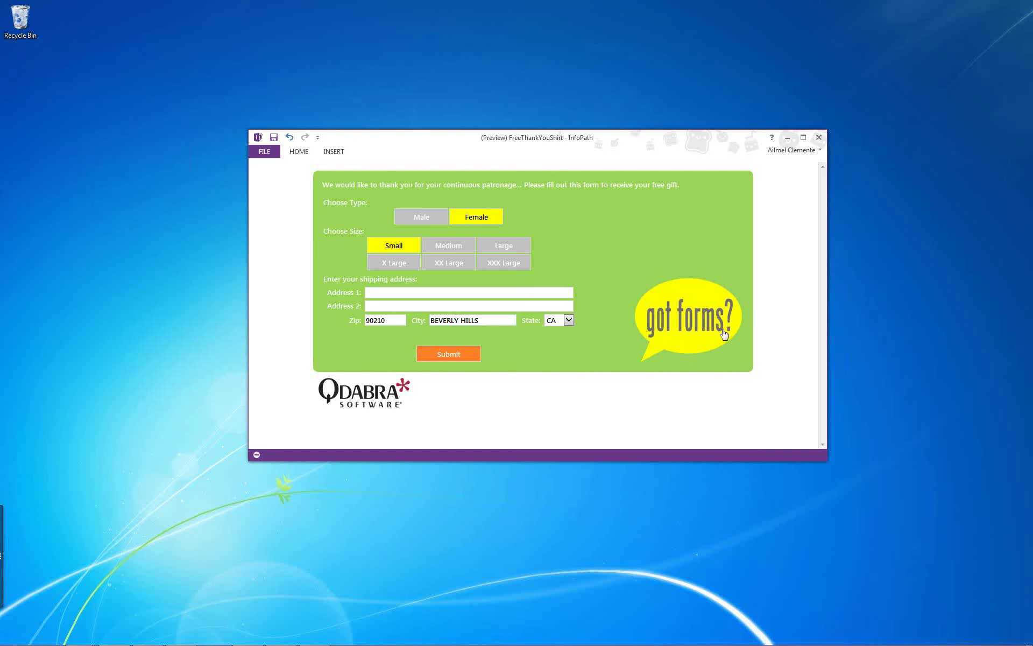
click(725, 334)
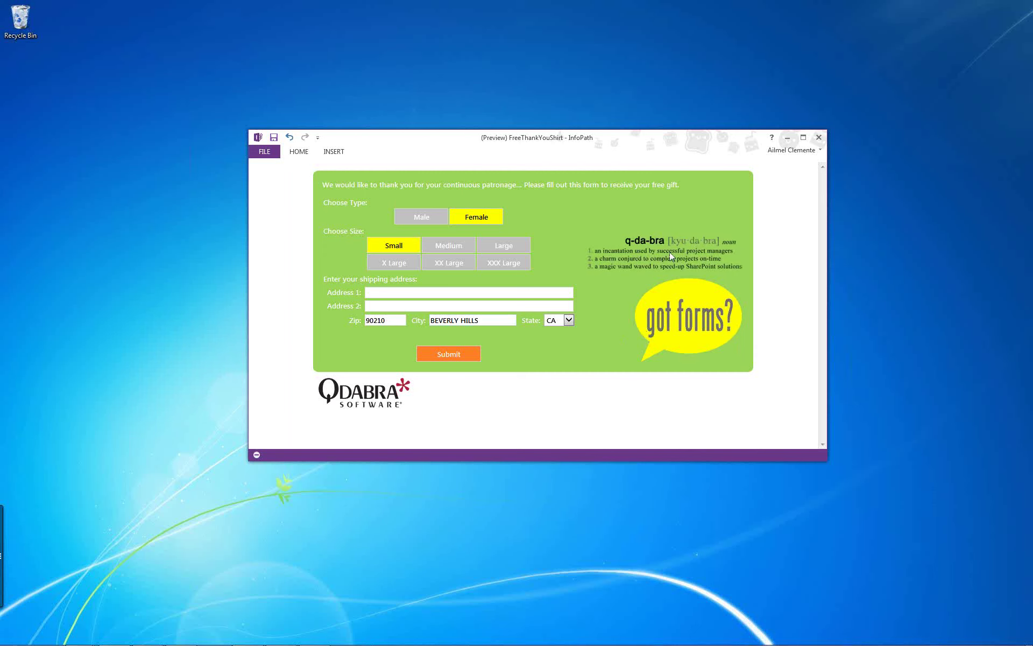
click(787, 139)
mouse_move(94, 640)
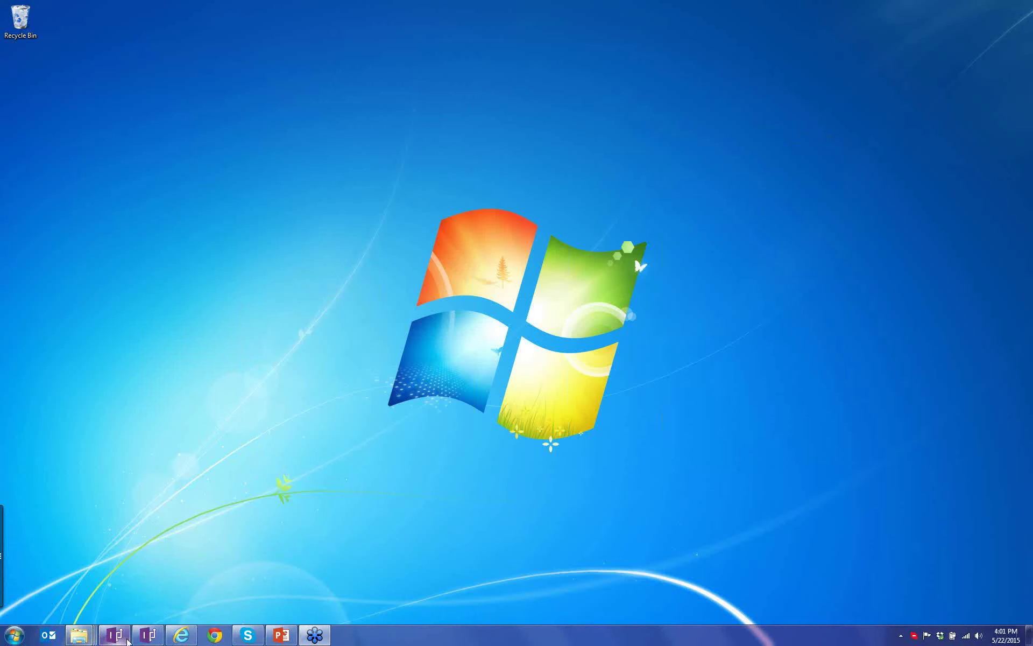
- Restore Internet Explorer with the JobAward new form and make the window narrower
click(177, 638)
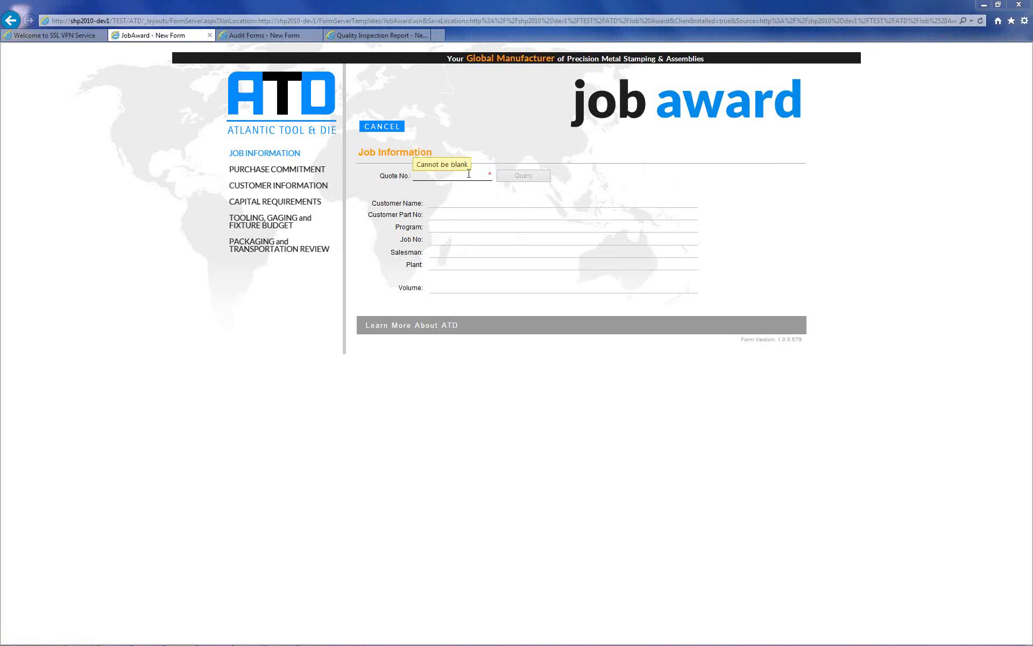
click(479, 170)
click(696, 181)
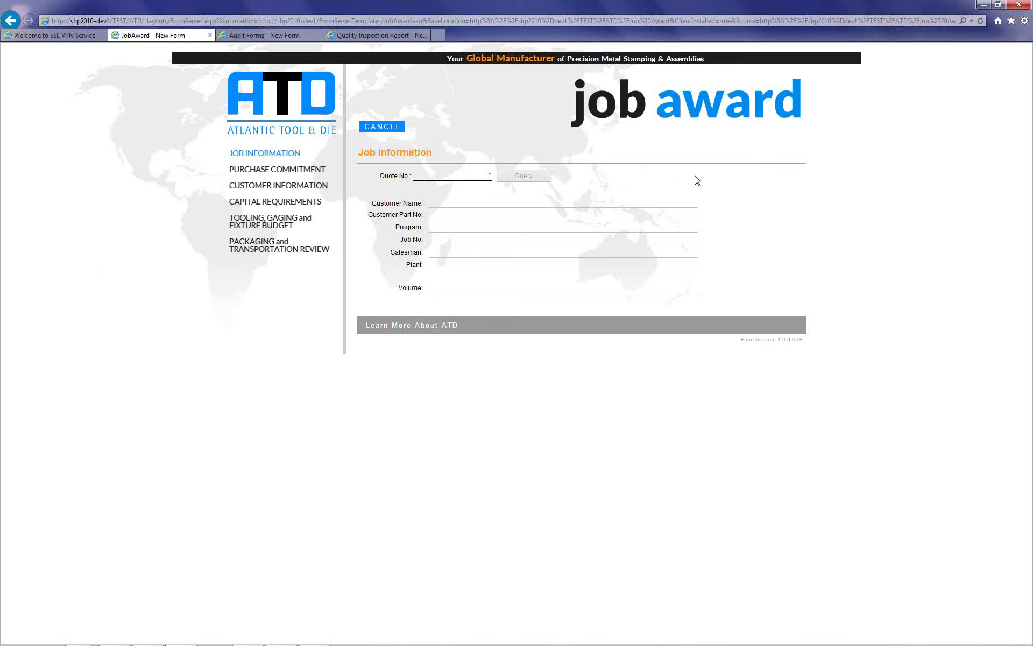
double_click(714, 6)
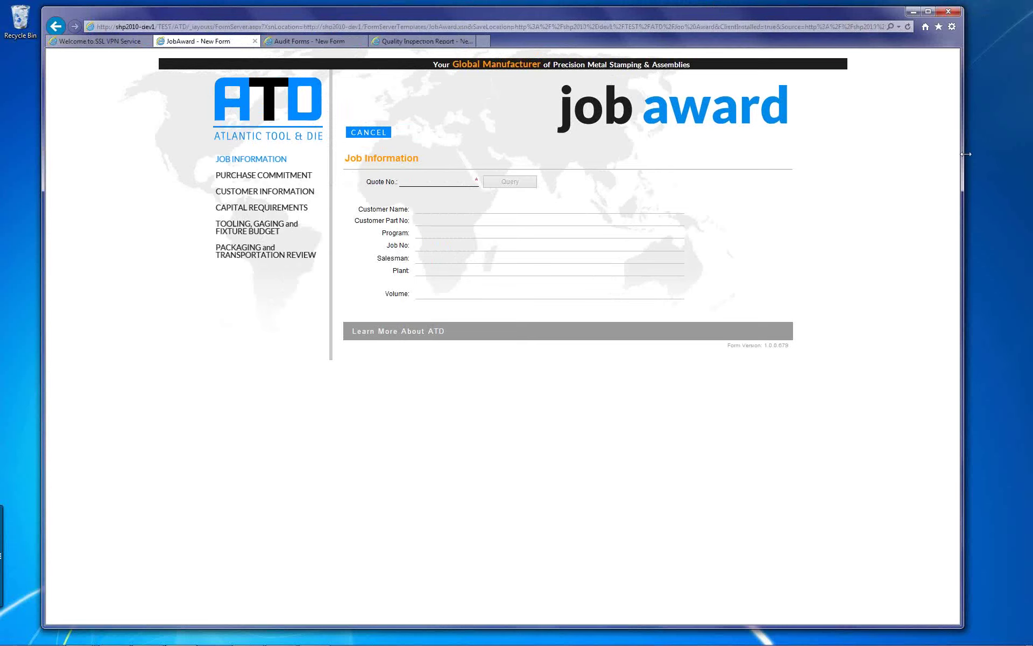
drag(926, 154, 919, 113)
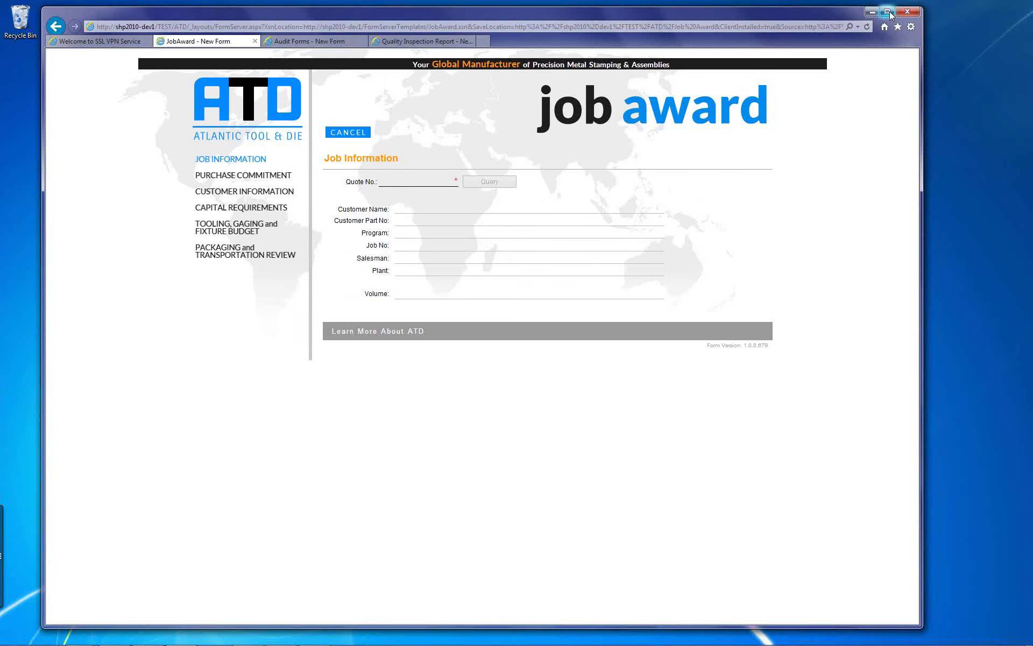
- Maximize the browser and enter the customer's name in Customer Name
click(888, 12)
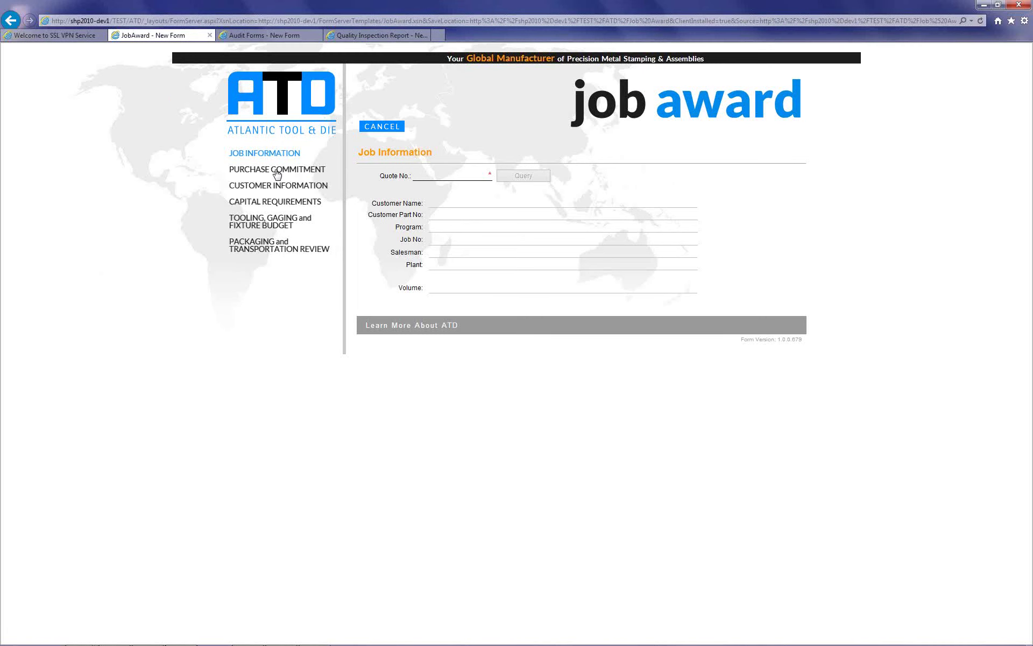
click(439, 200)
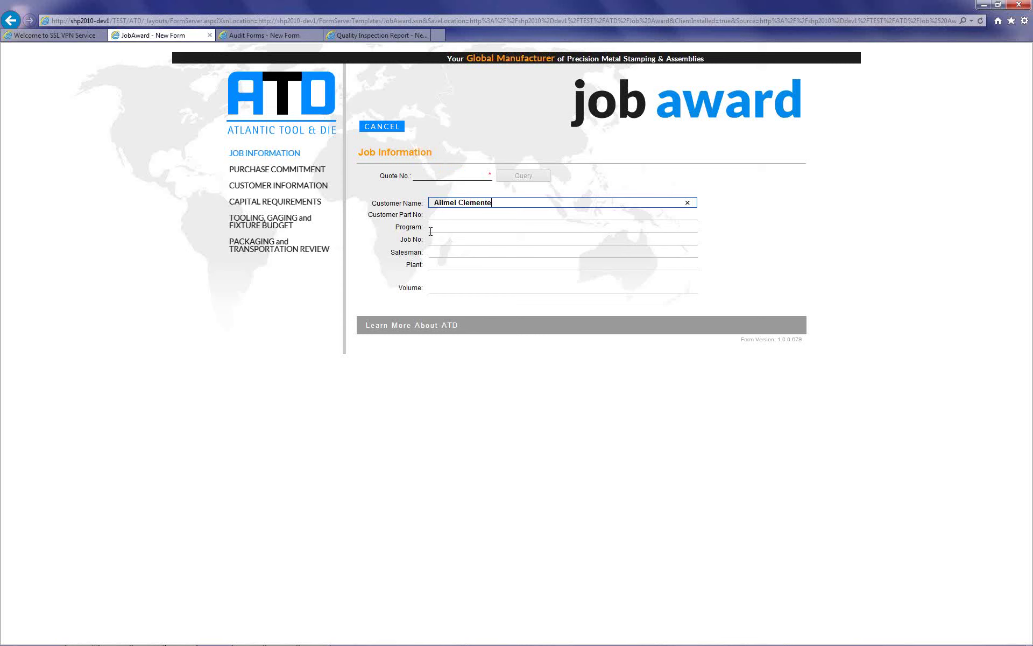
- Select quote 00002 from the suggestions and query its job details
click(434, 176)
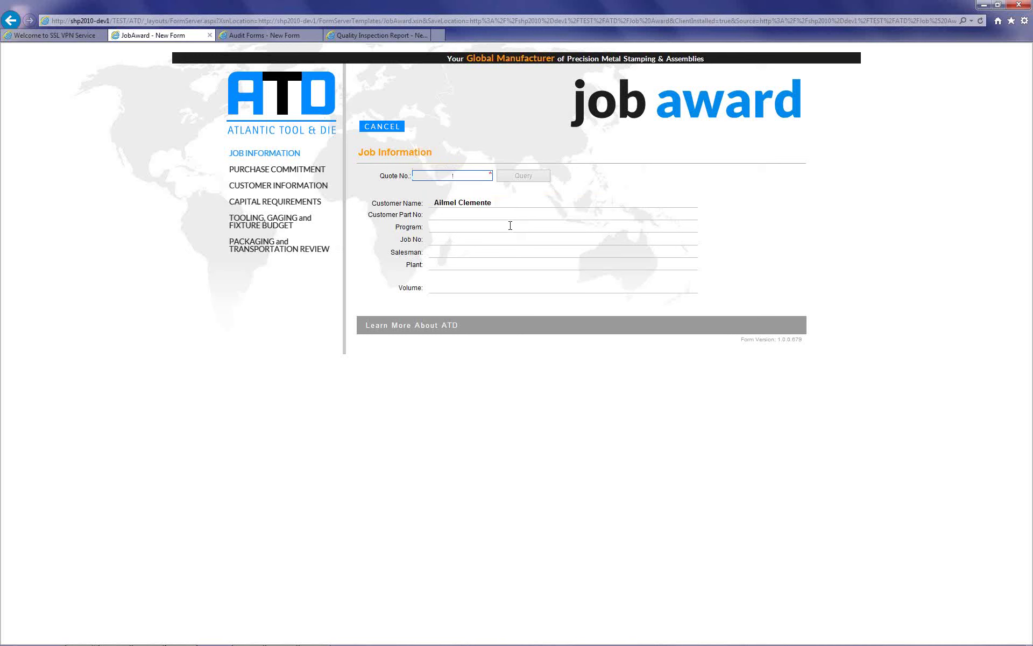
text(000)
key(Down)
key(Return)
key(Tab)
click(538, 179)
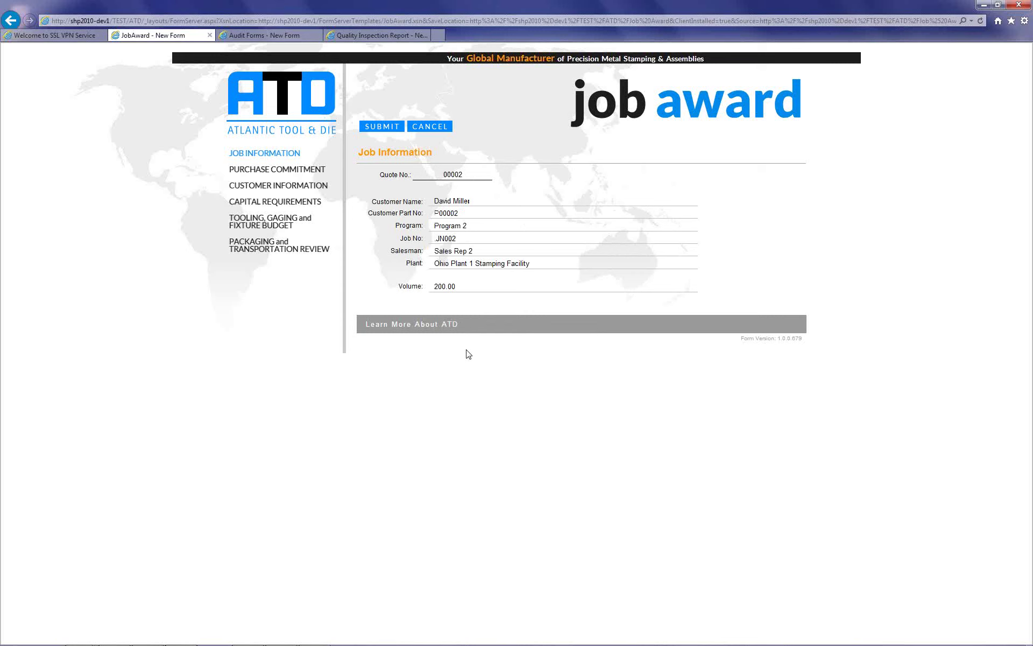
- In Purchase Commitment, answer PO/letter of intent Yes and Legal review necessary No
click(289, 176)
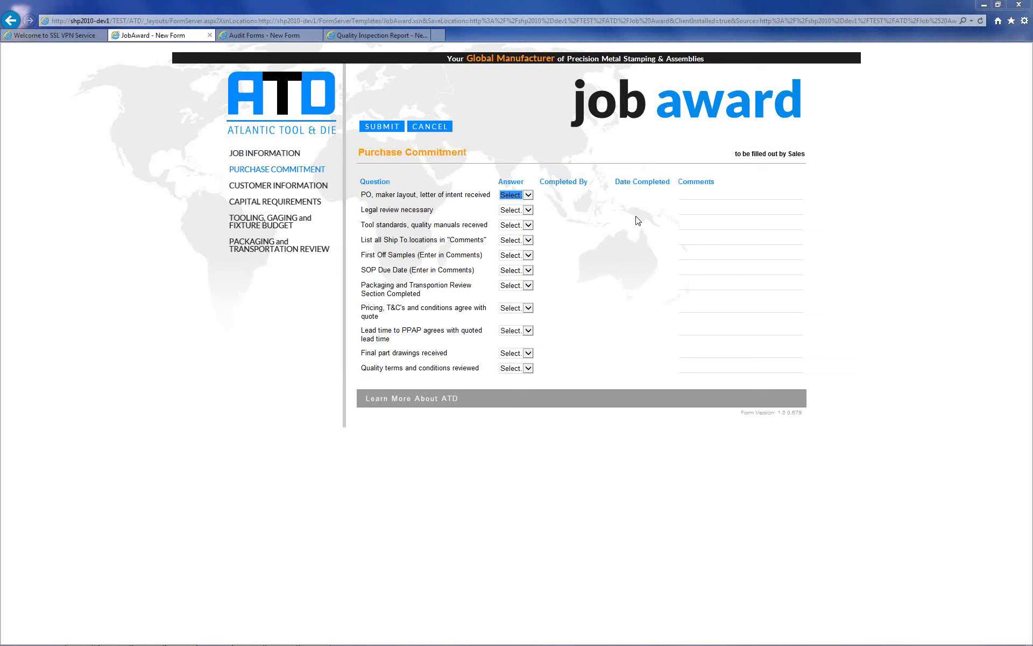
click(529, 197)
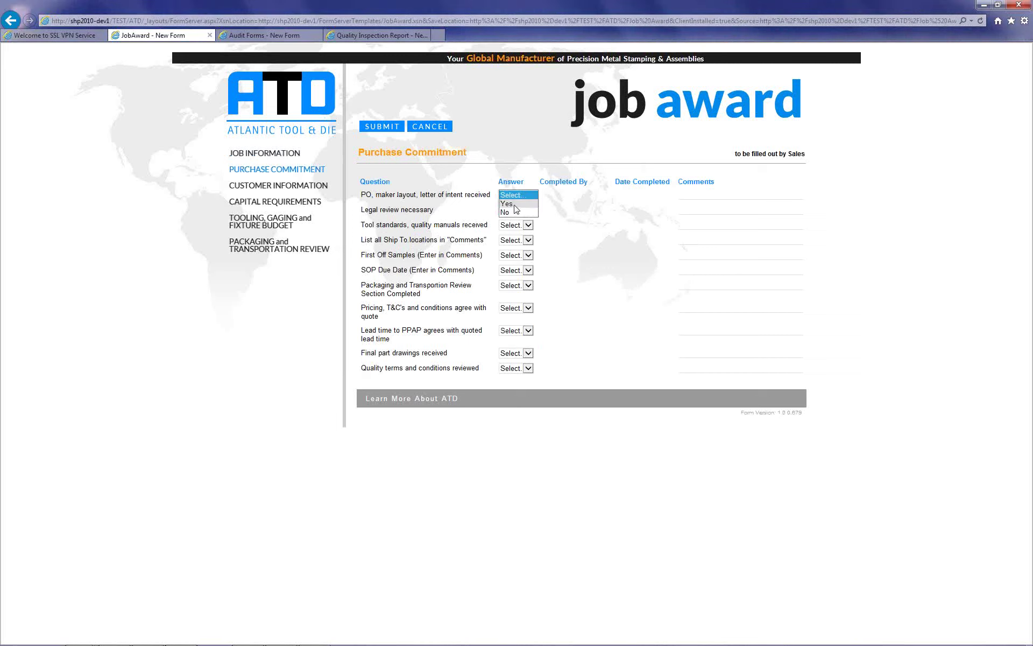
click(513, 205)
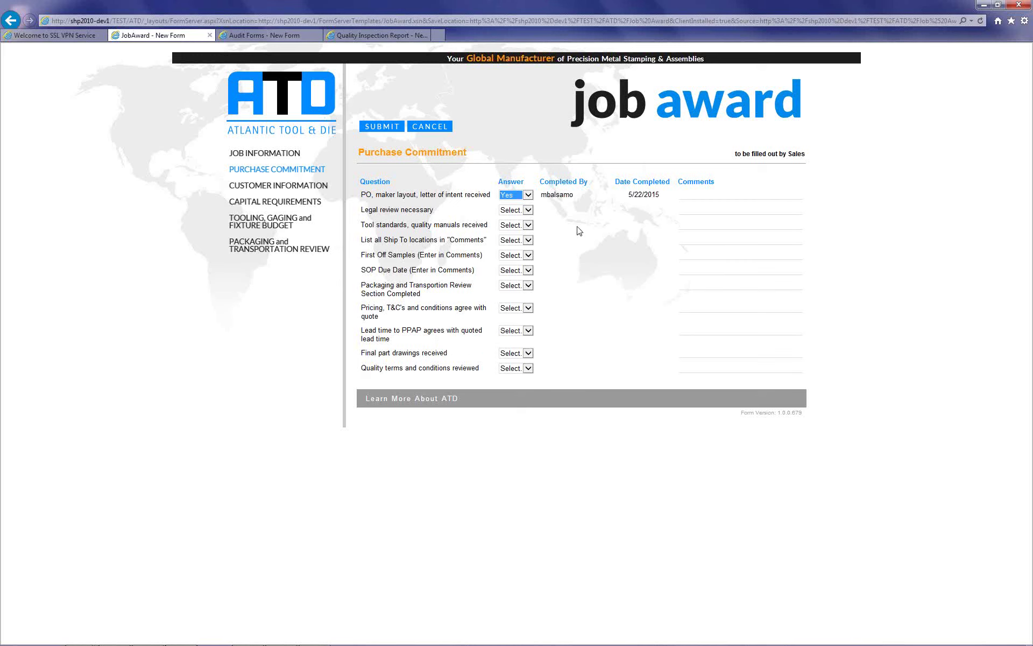
click(576, 200)
click(528, 210)
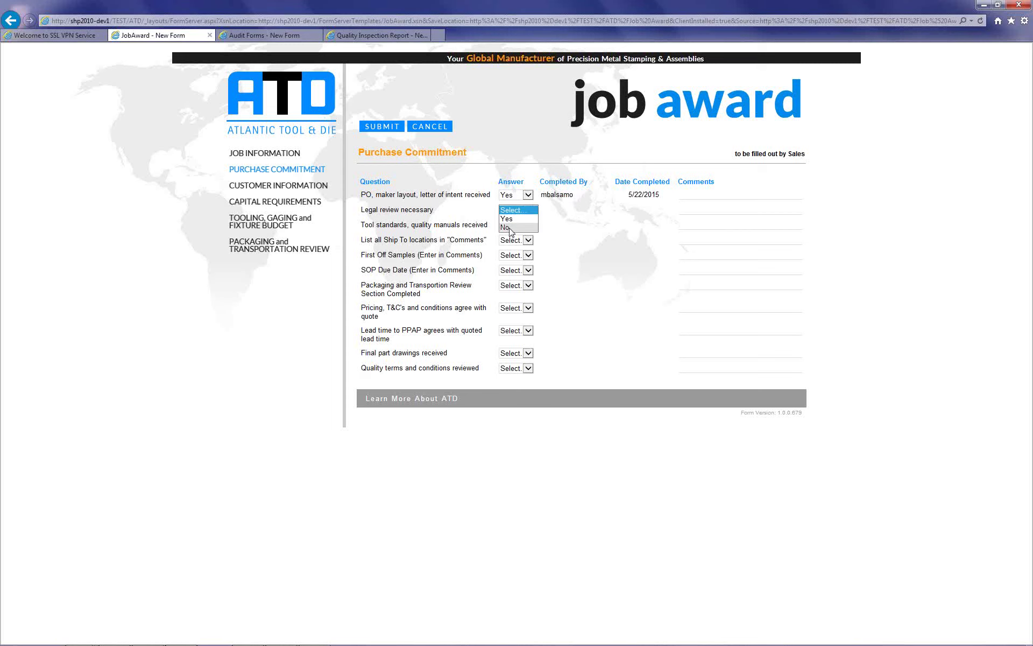
click(511, 229)
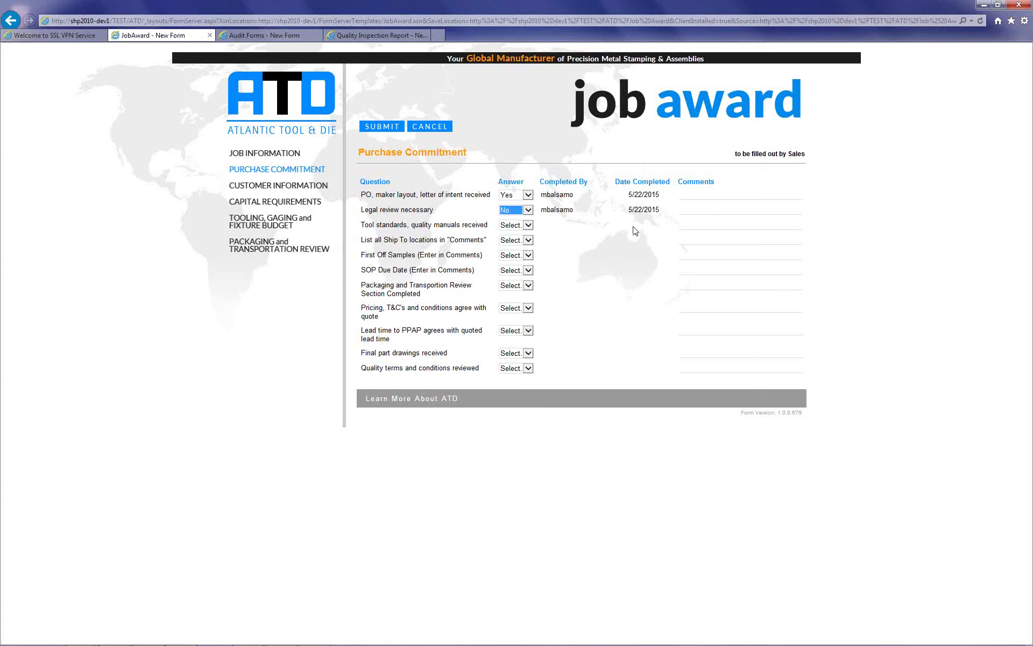
- On the Layered Process Audit, answer No to check fixture, calibration and SPC, Yes to the rest
click(279, 43)
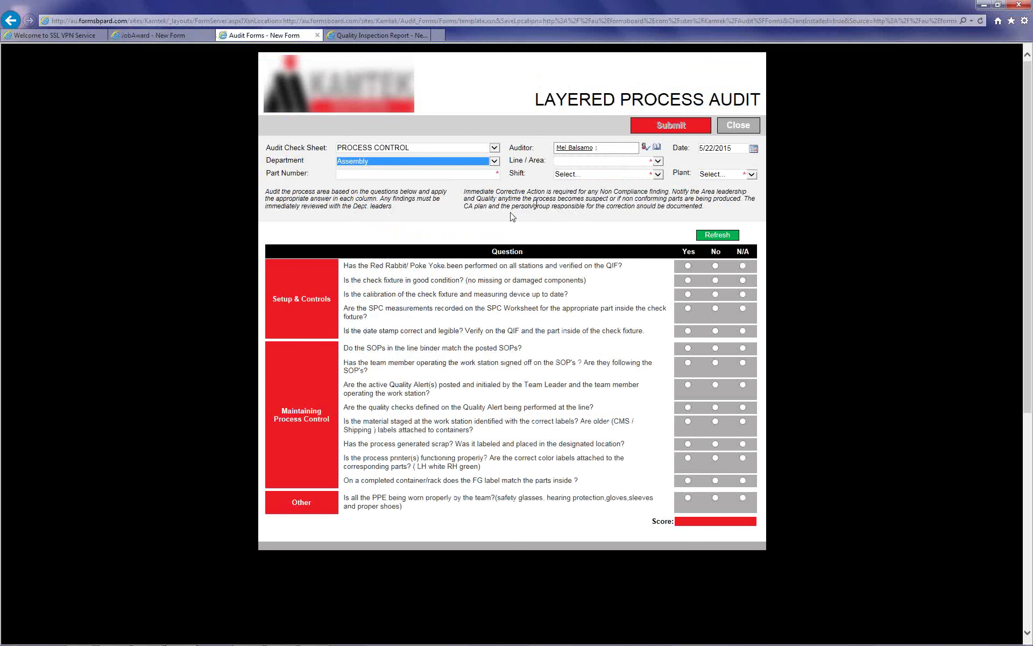
click(688, 294)
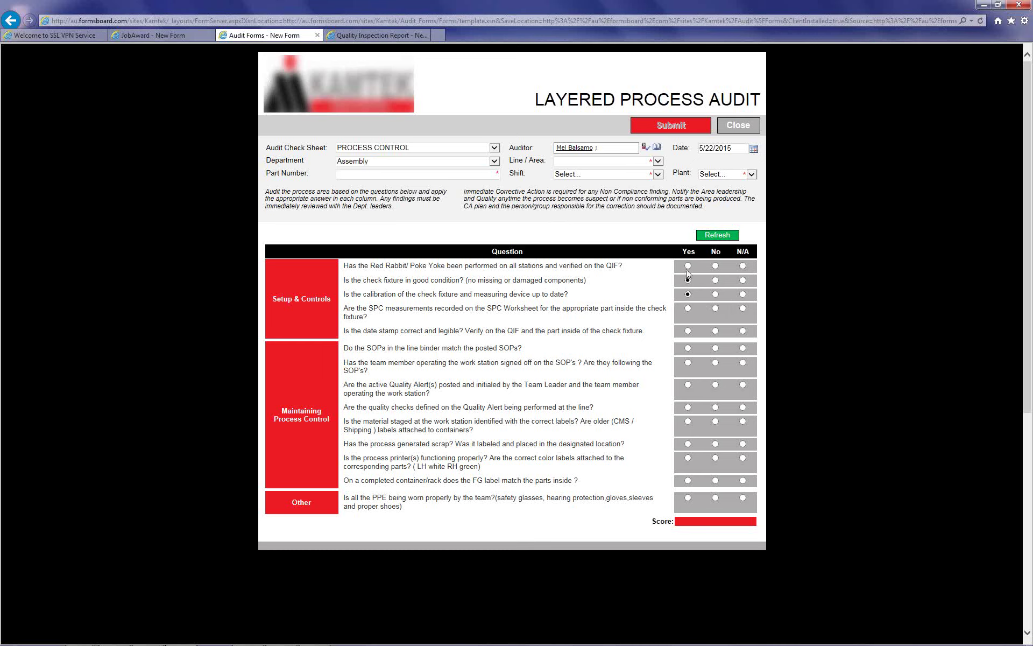
click(687, 266)
click(716, 294)
click(715, 308)
click(688, 331)
click(688, 348)
click(688, 383)
click(688, 445)
click(687, 480)
click(688, 498)
- Post the audit back with the green Refresh button to add follow-ups under the No answers
click(719, 237)
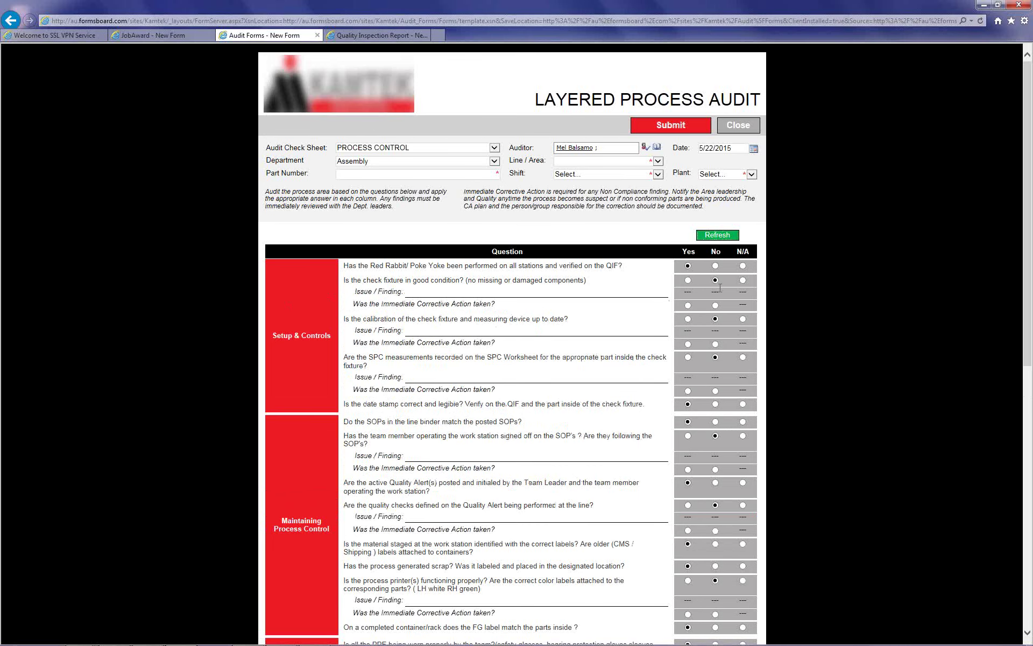
- Check the audit score of 57% and place the caret in Part Number
scroll(731, 357, down, 3)
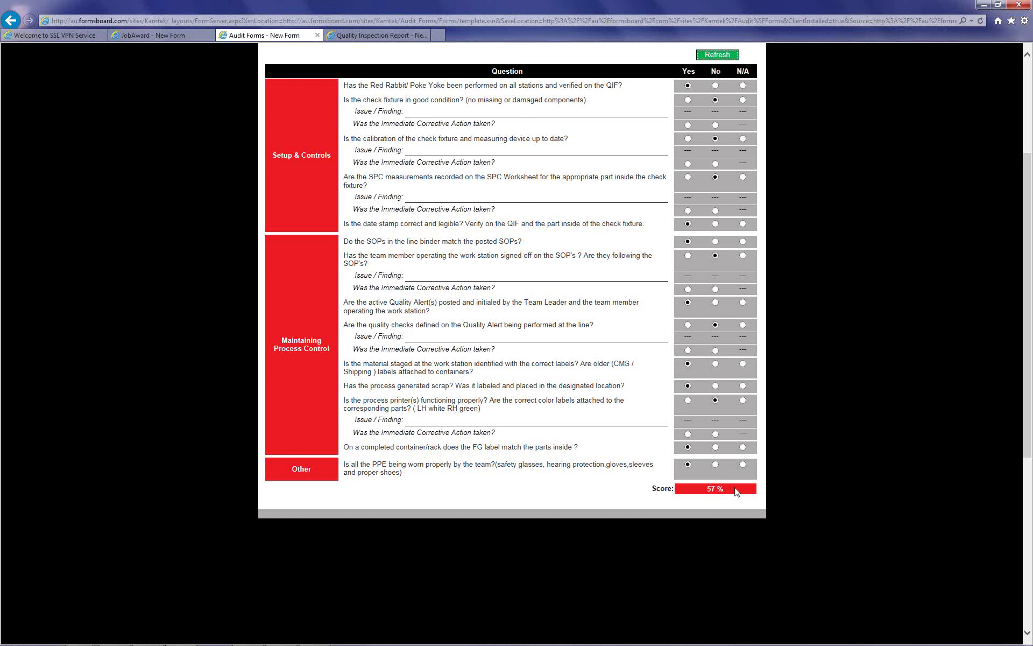
scroll(735, 488, up, 2)
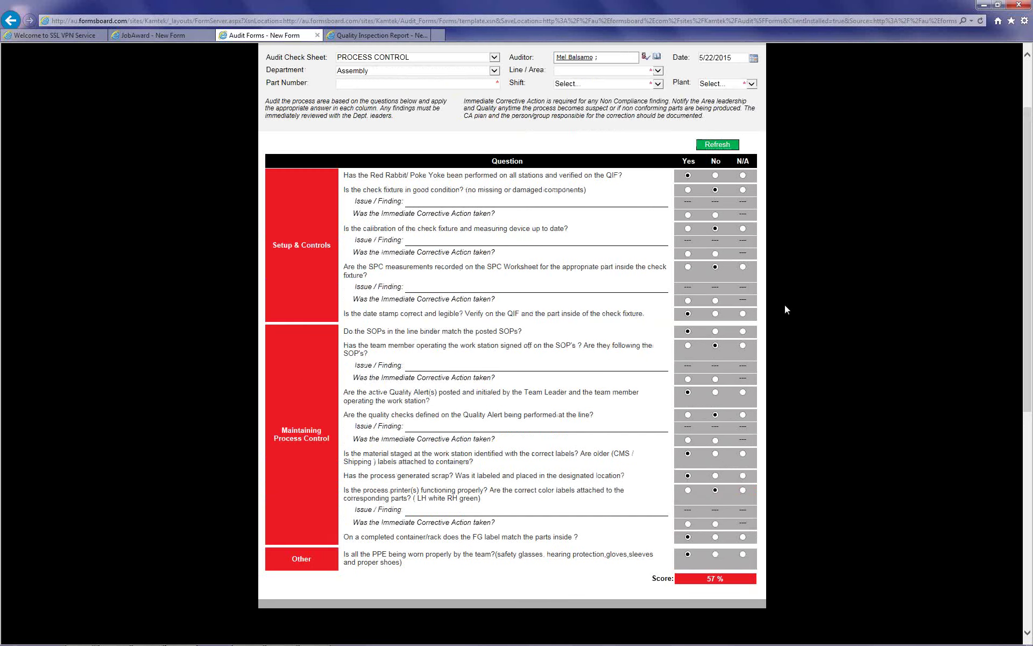
scroll(770, 273, up, 2)
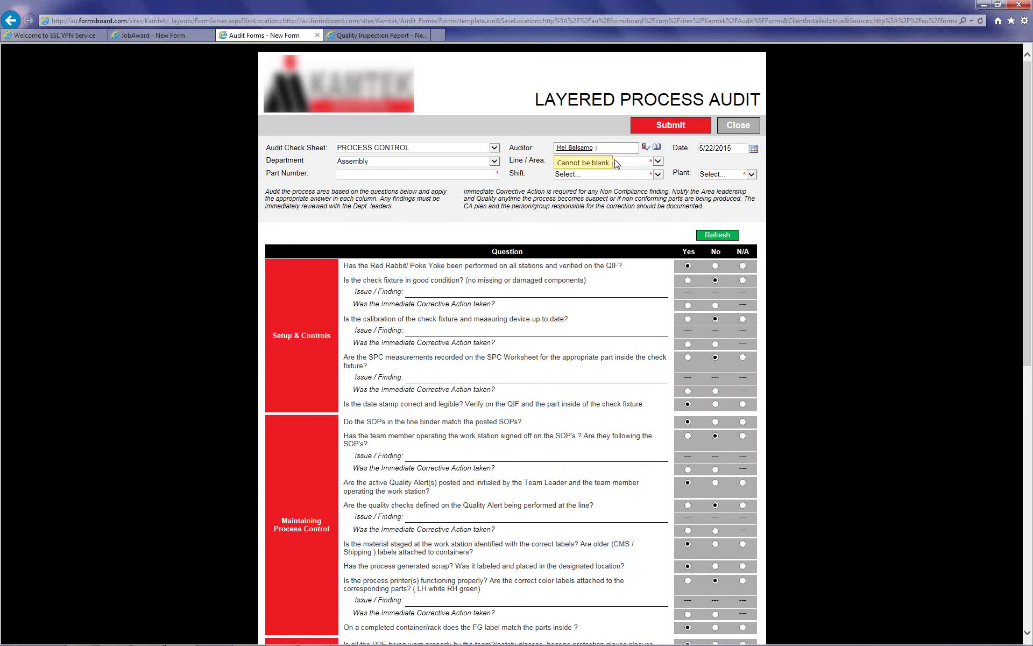
click(497, 175)
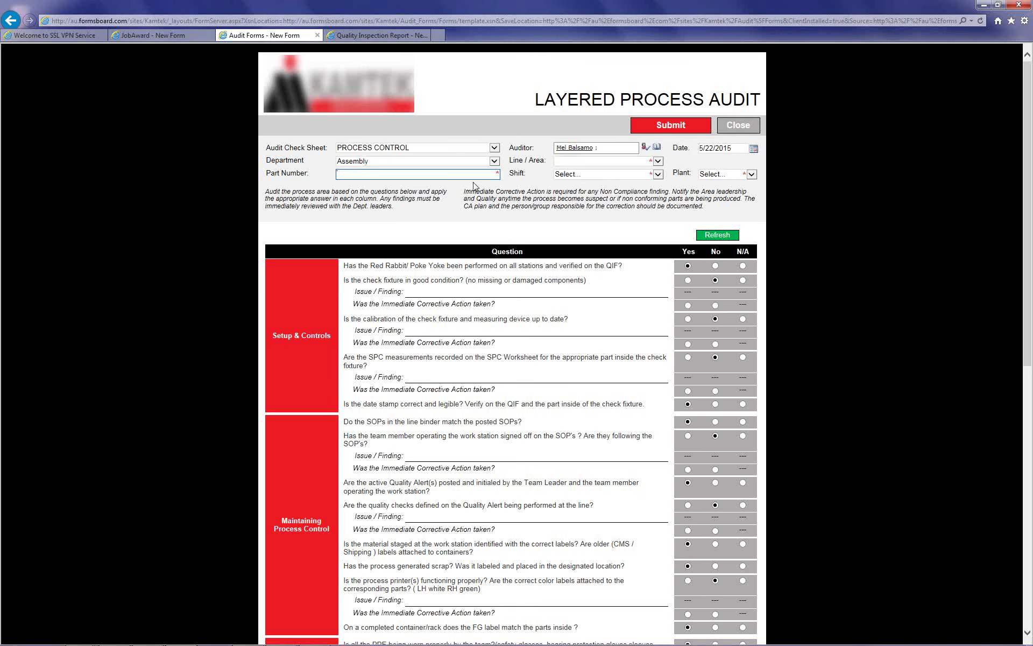
- Answer Yes to immediate corrective action for check fixture, SPC measurements and SOP sign-off
click(688, 305)
scroll(741, 341, down, 6)
scroll(740, 340, up, 3)
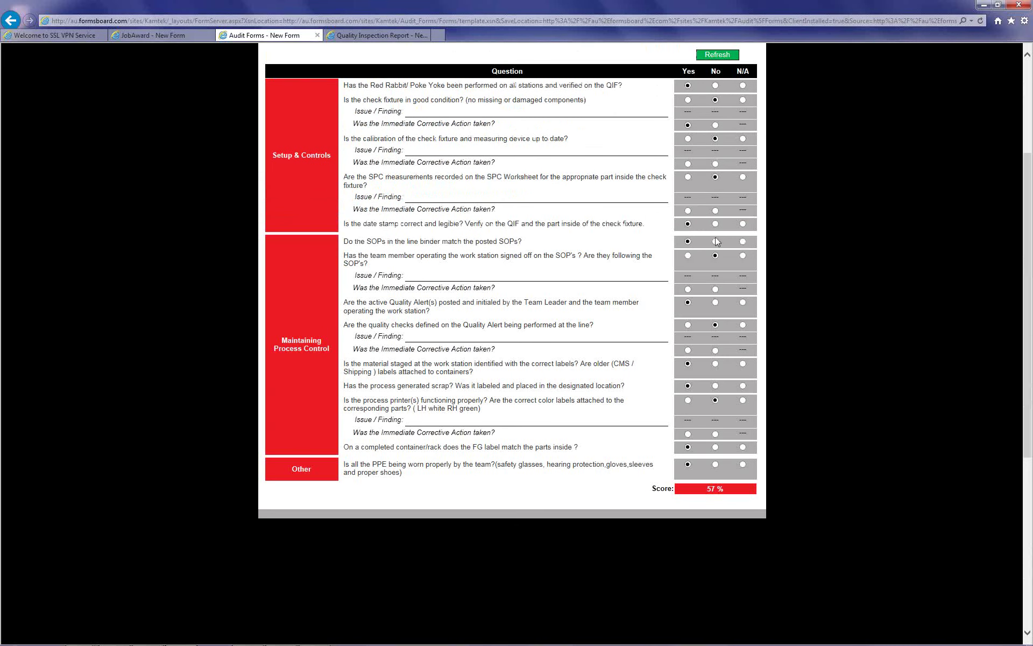
click(687, 210)
click(688, 288)
scroll(714, 376, up, 2)
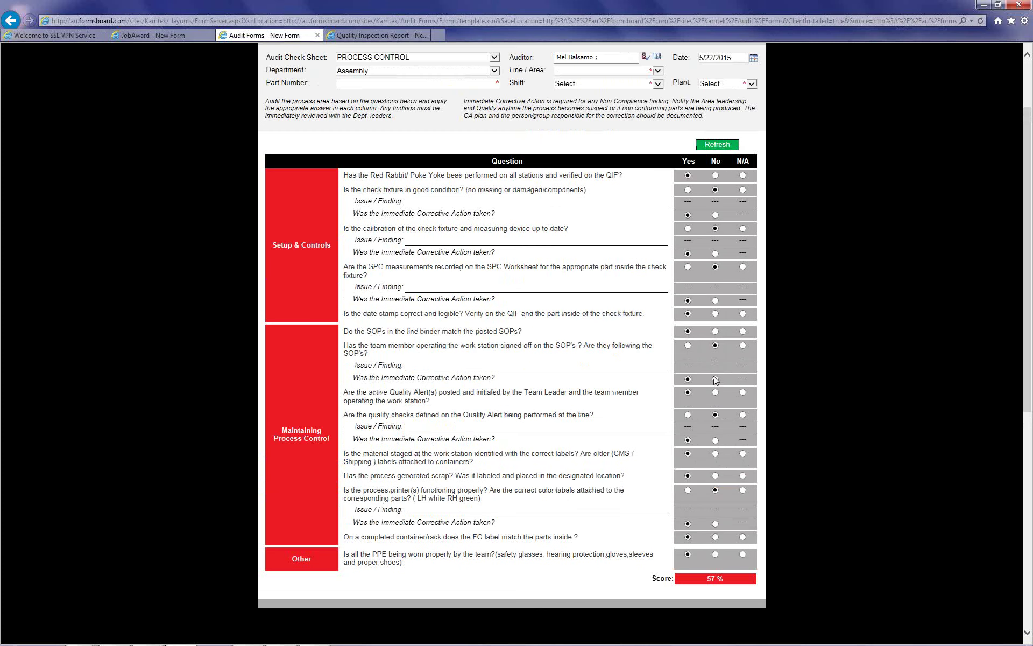
scroll(715, 380, up, 2)
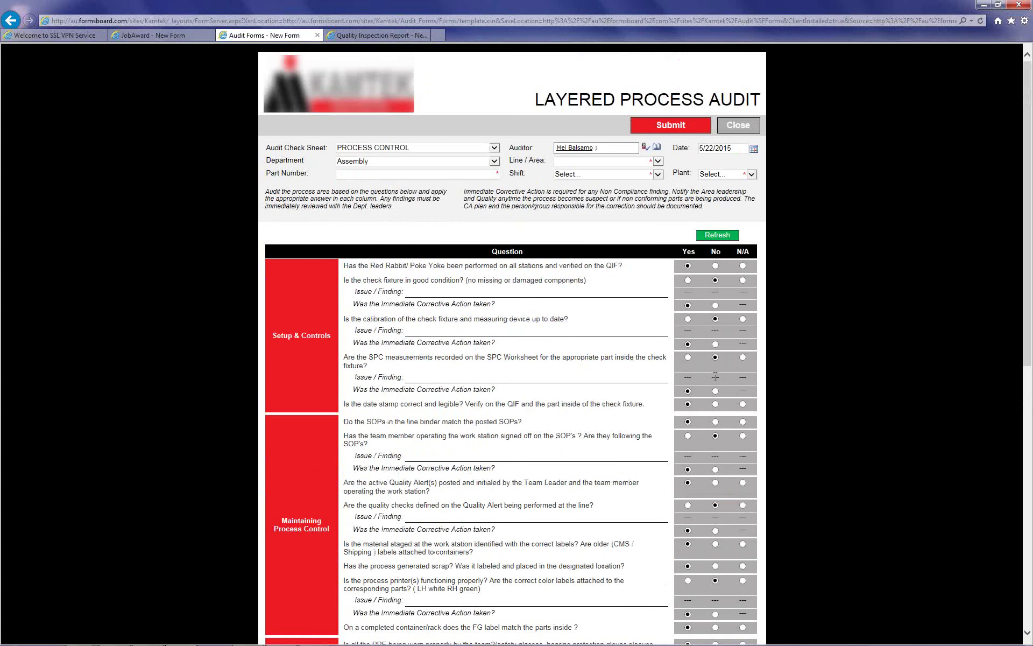
- Submit the audit to reveal the missing required fields, then set the check fixture answer to N/A
click(697, 130)
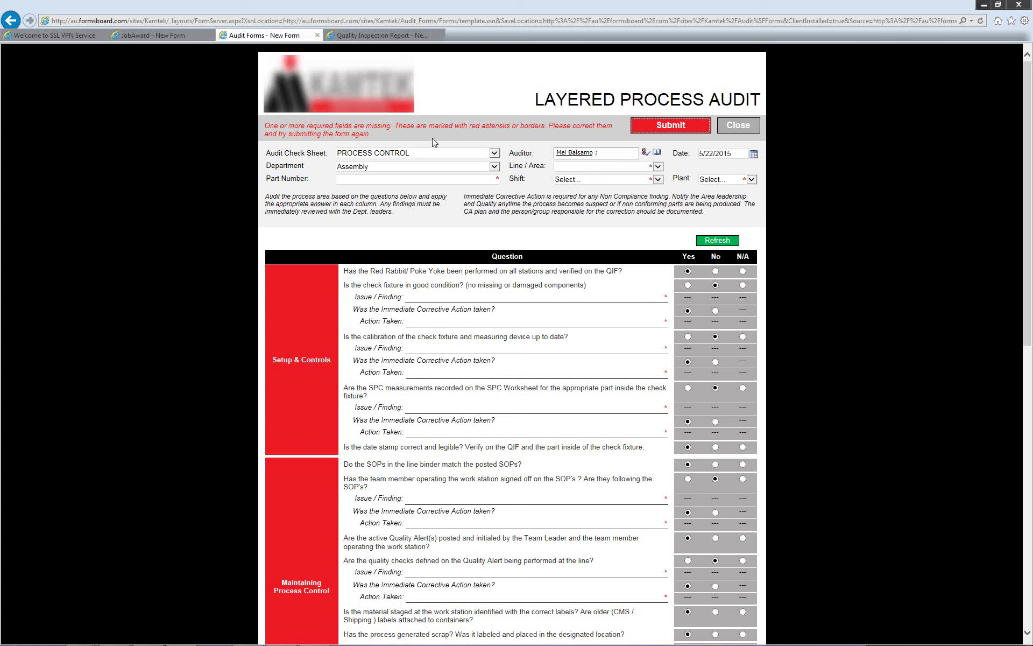
click(494, 182)
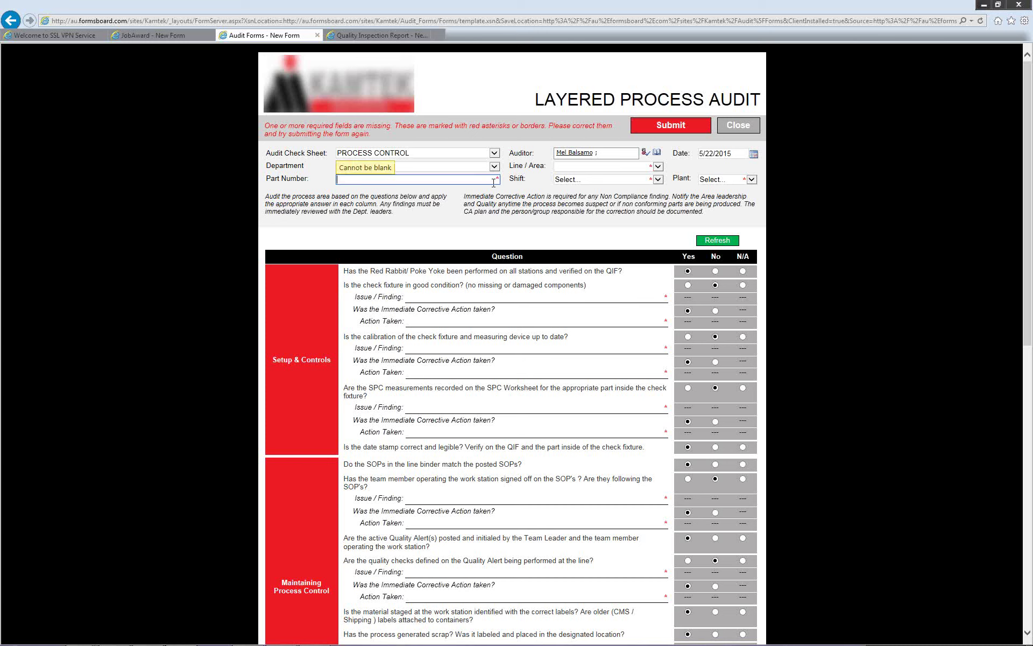
click(743, 285)
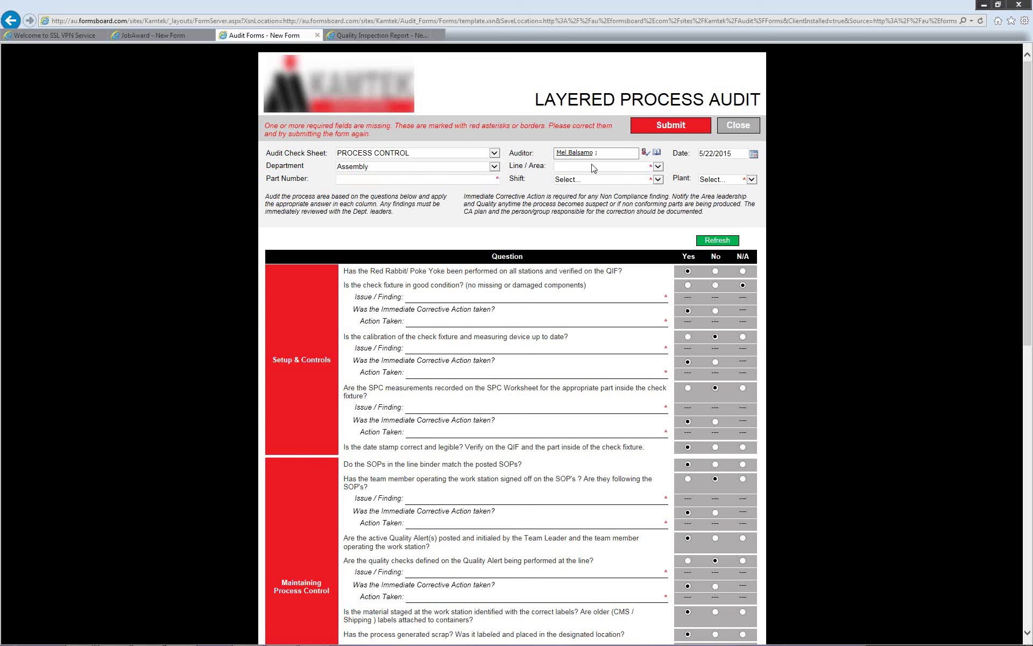
click(447, 180)
- On the Quality Inspection Report, enter the customer's last name and choose the suggested Build Address
click(394, 36)
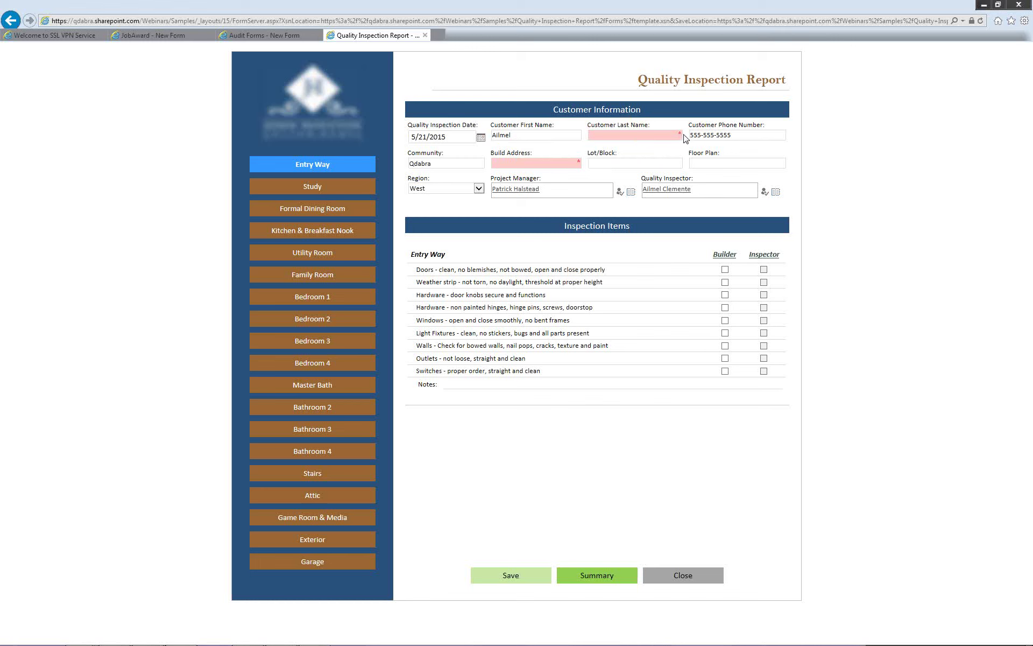
click(618, 159)
click(629, 131)
text(Clemente)
click(563, 164)
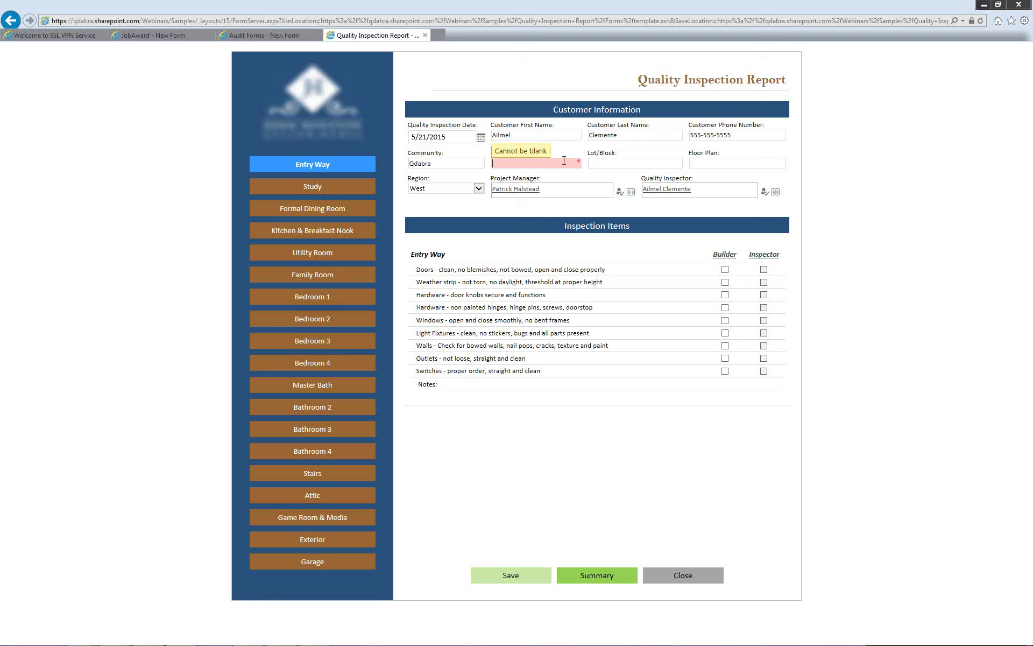
double_click(564, 160)
click(556, 172)
click(615, 209)
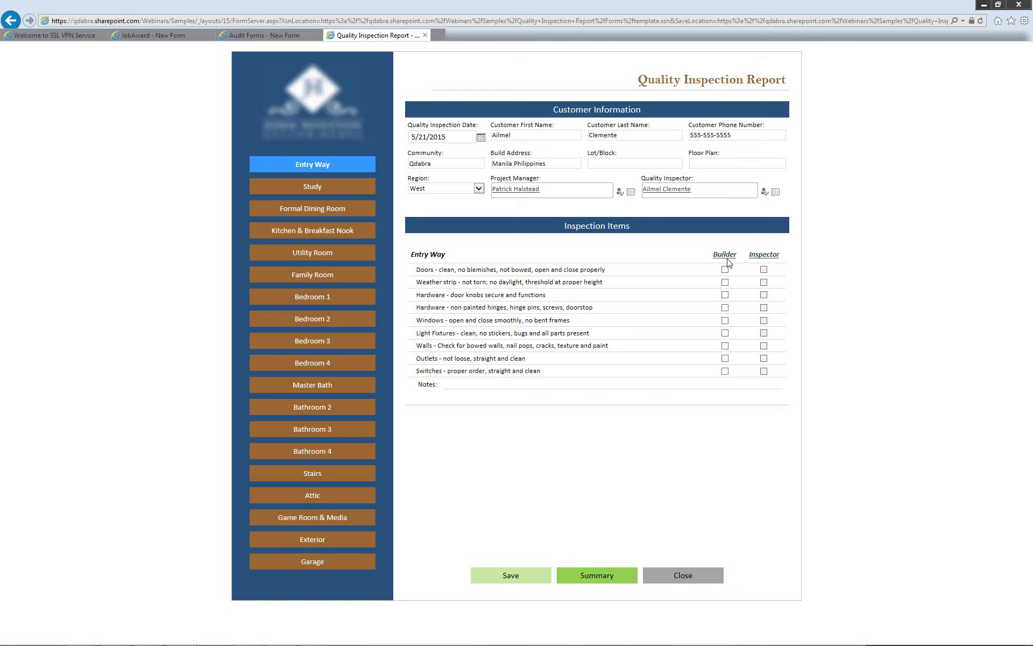
- Tick Builder for the Entry Way hinges, outlets and switches, leaving Light Fixtures unticked
click(725, 308)
click(725, 333)
click(725, 359)
click(725, 371)
click(724, 333)
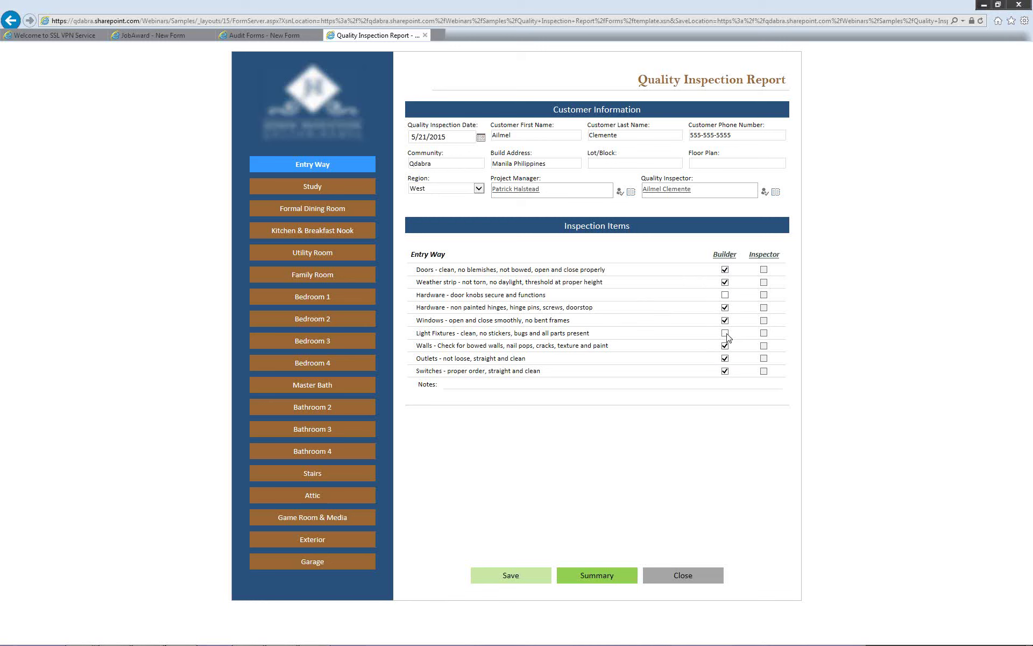
- On the Study page, check all Builder items except Windows and Walls
click(351, 186)
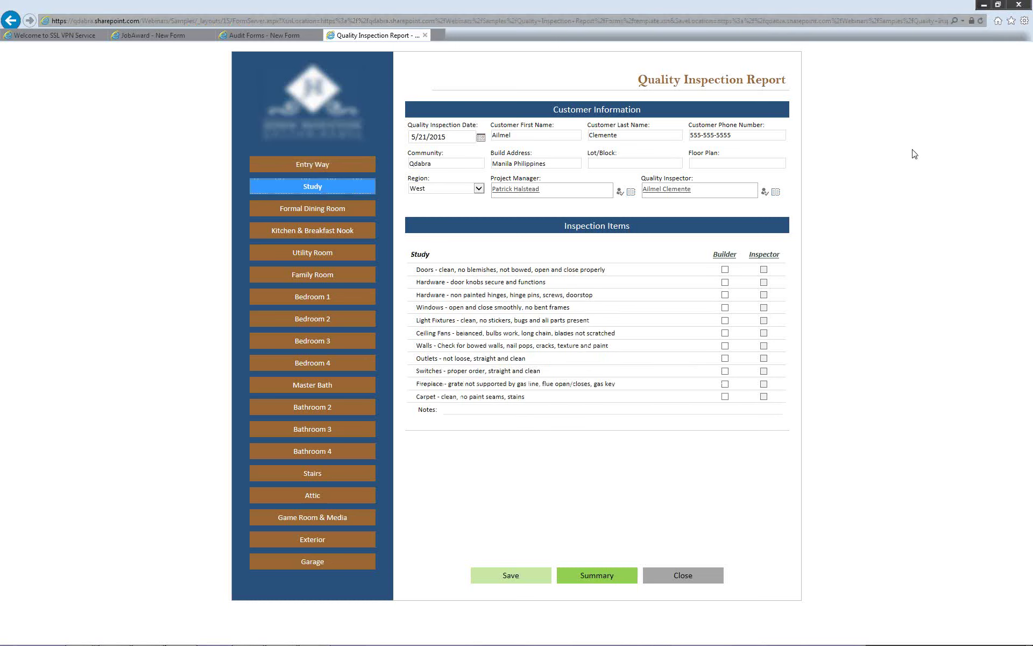
click(733, 257)
click(725, 308)
click(725, 346)
- Generate the inspection summary from the Summary page
click(598, 580)
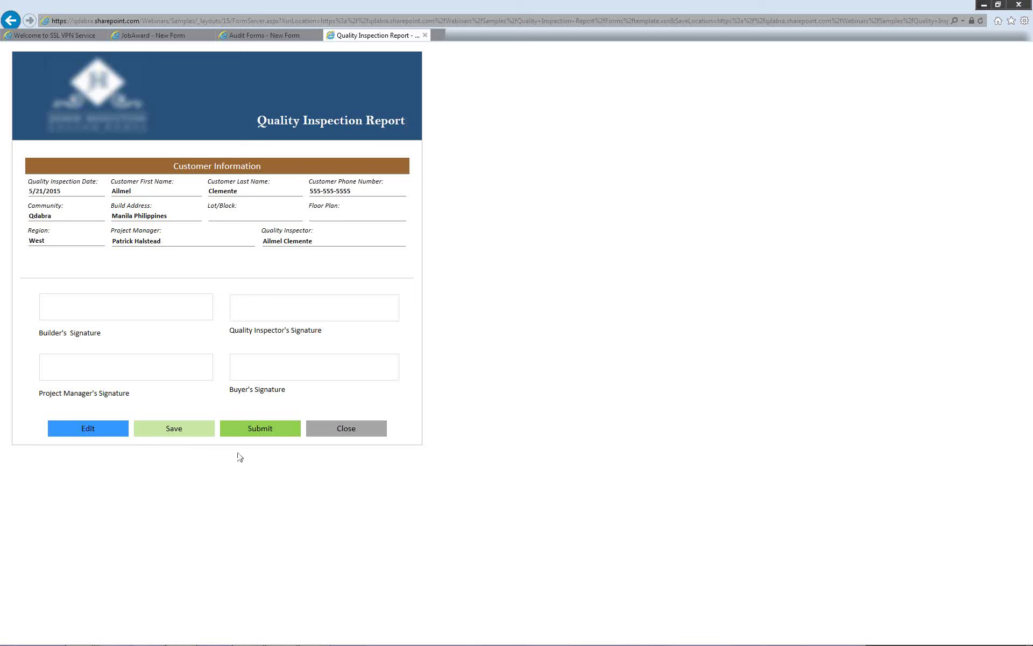
- Sort the Samples folder by date modified and open QI Reports - Before.xsn in Design mode
mouse_move(77, 639)
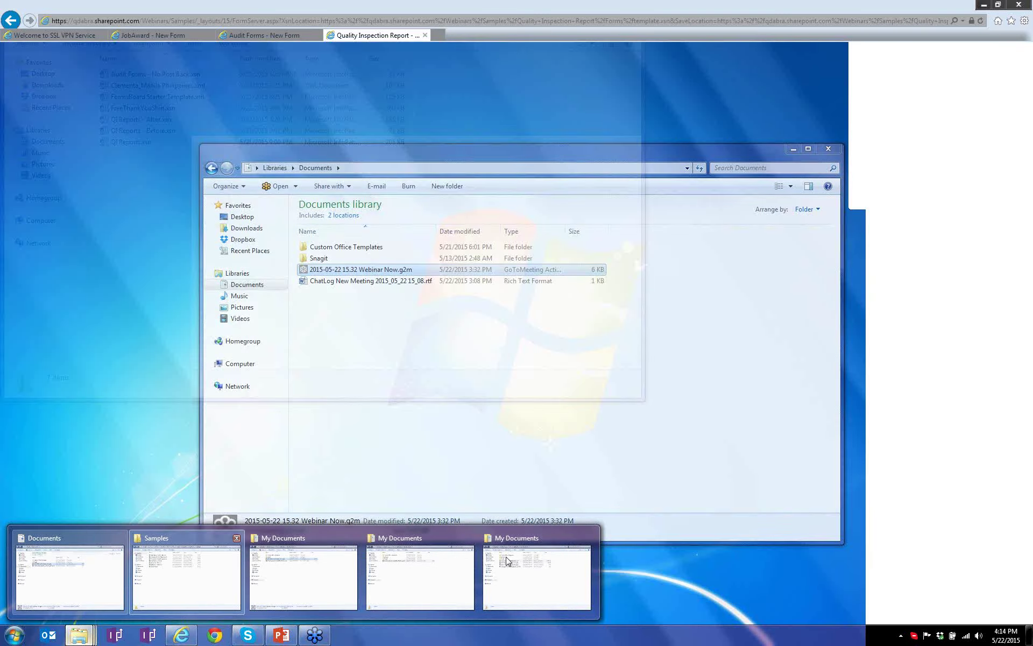
mouse_move(507, 562)
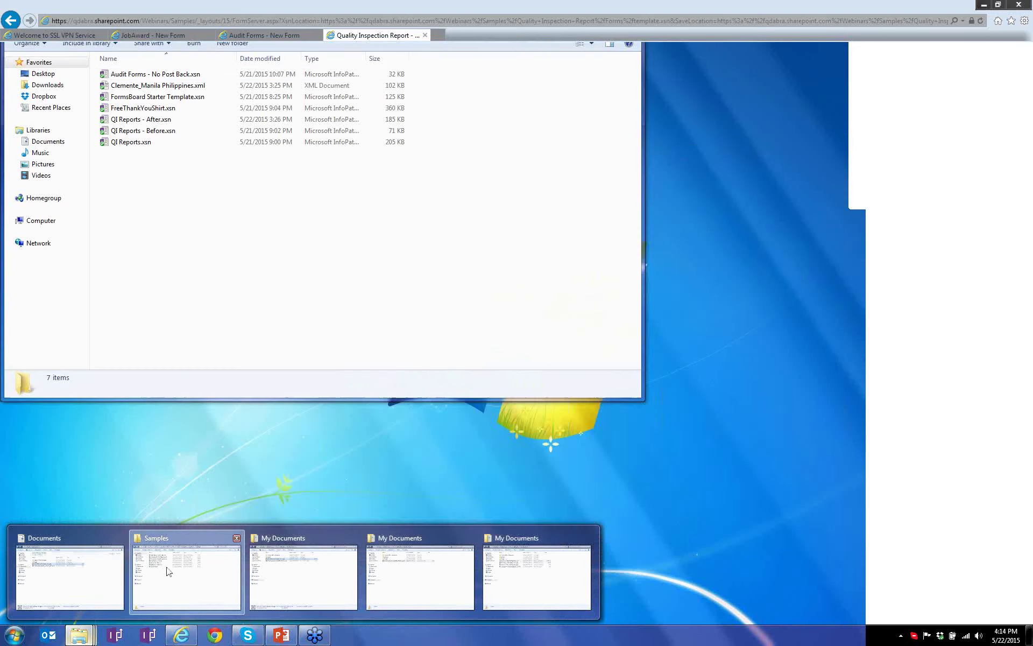
click(167, 571)
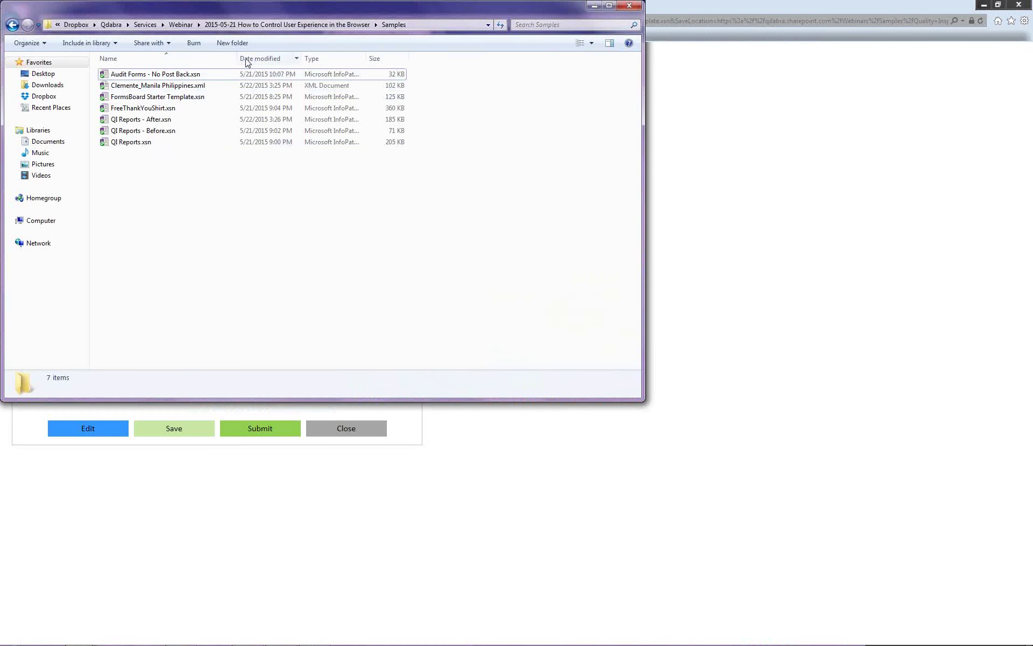
click(249, 60)
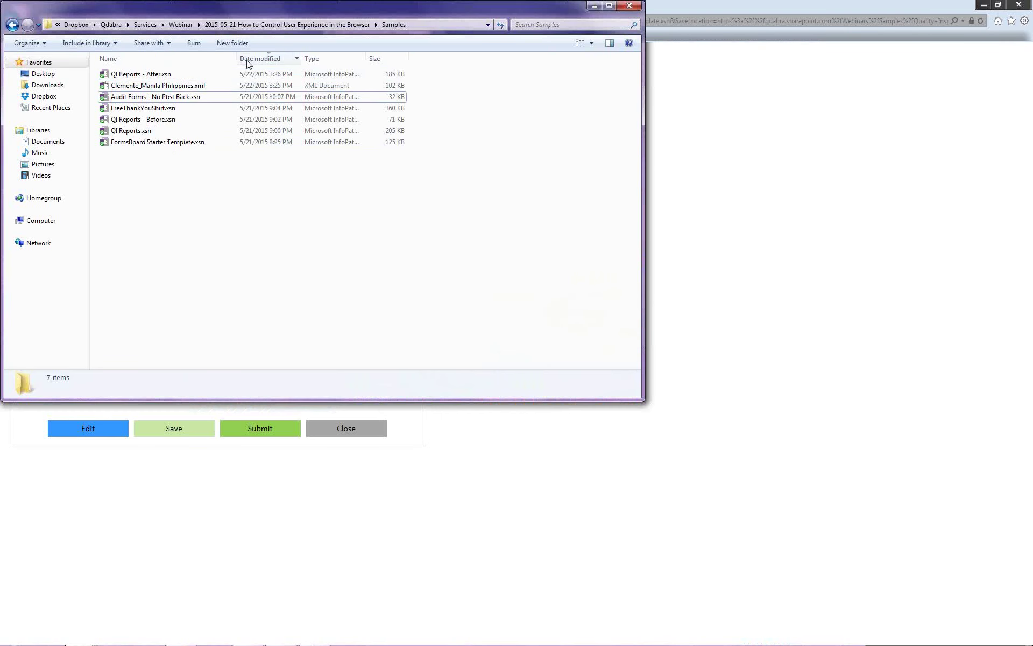
click(151, 121)
right_click(151, 121)
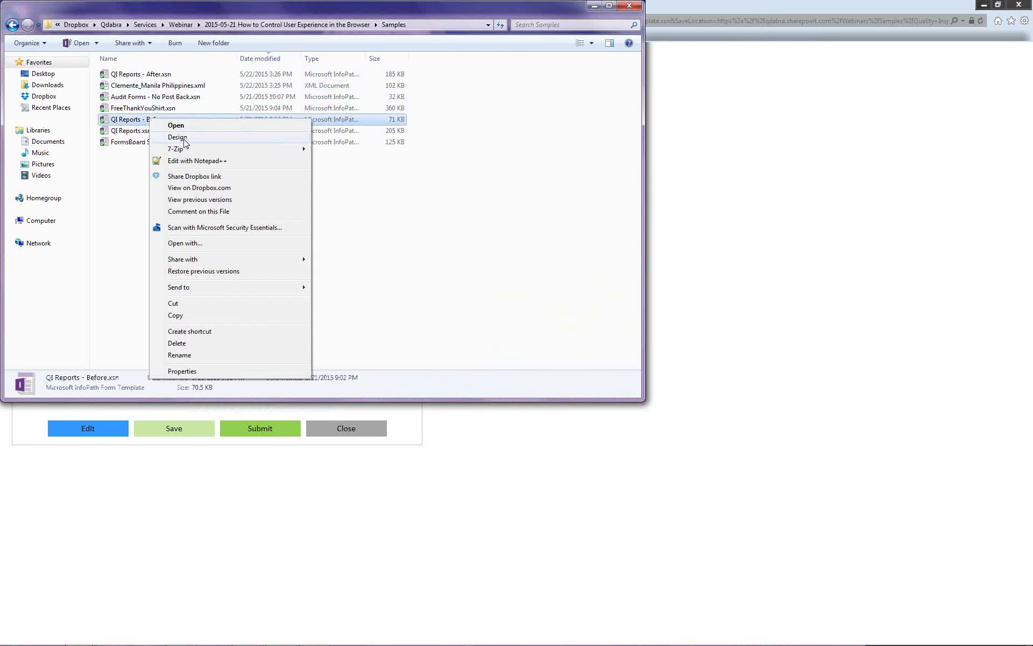
click(177, 138)
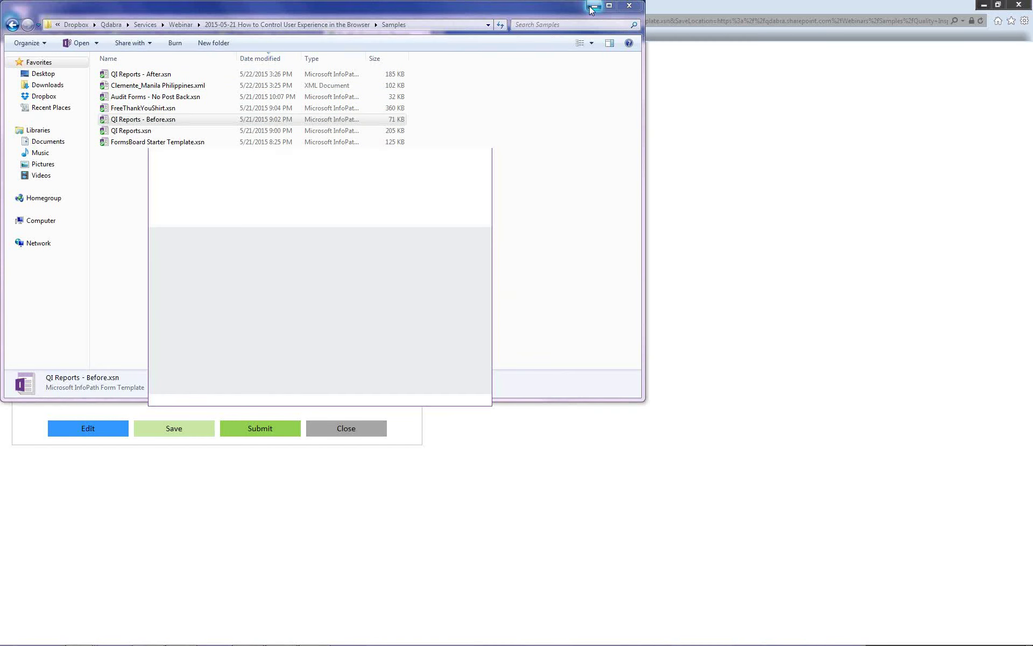
click(592, 5)
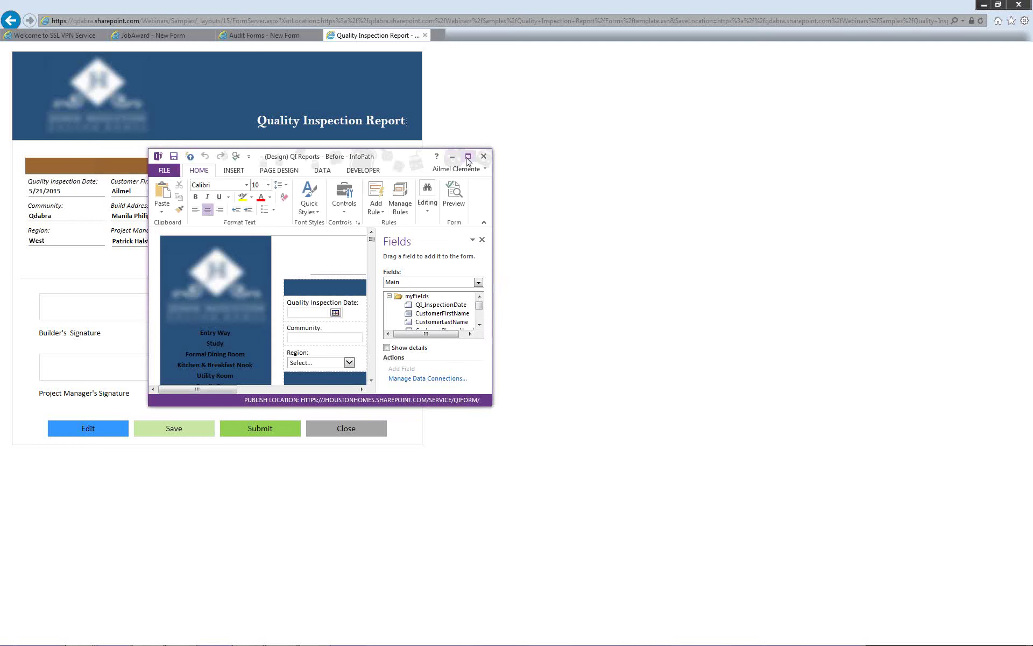
- Maximize the designer and display the Utility Room button's Set Current Tab rule, which sets CurrentTab to 5
click(468, 157)
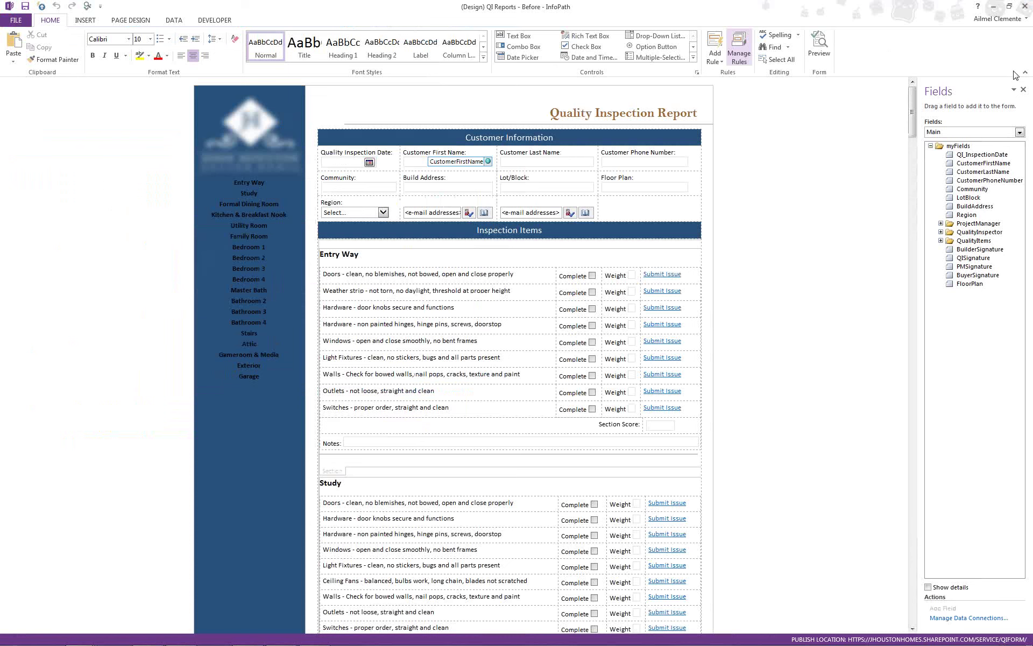
click(263, 192)
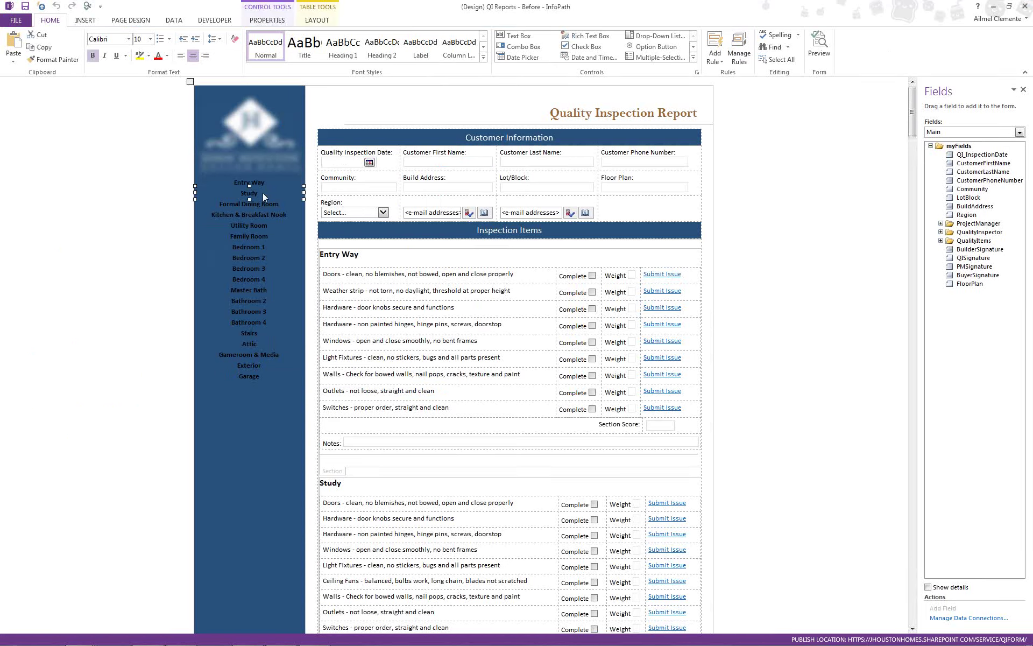
click(267, 204)
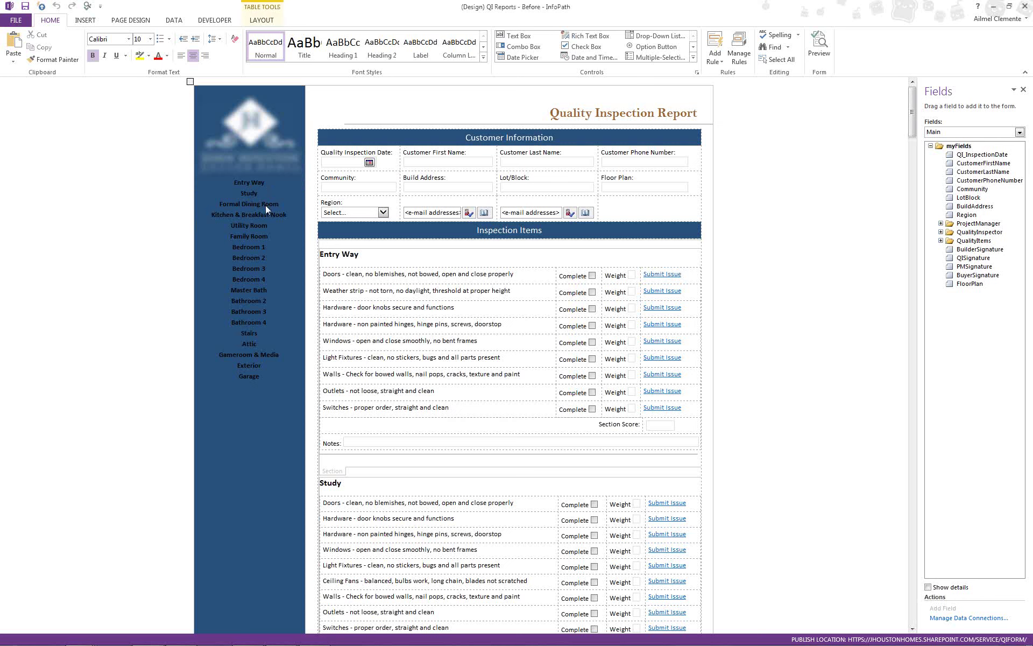
click(263, 215)
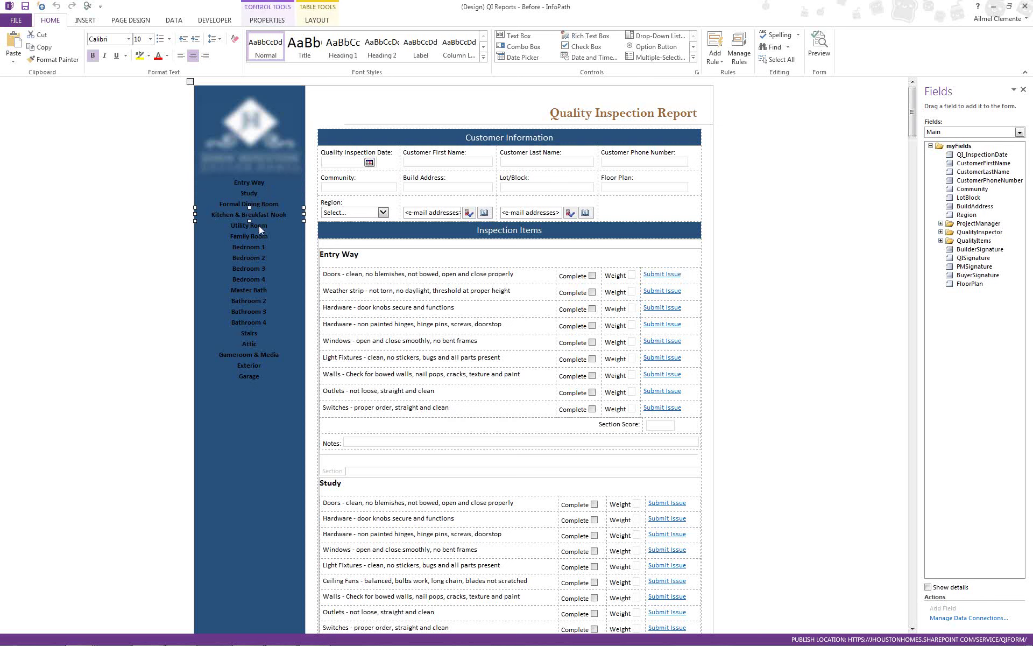
click(259, 225)
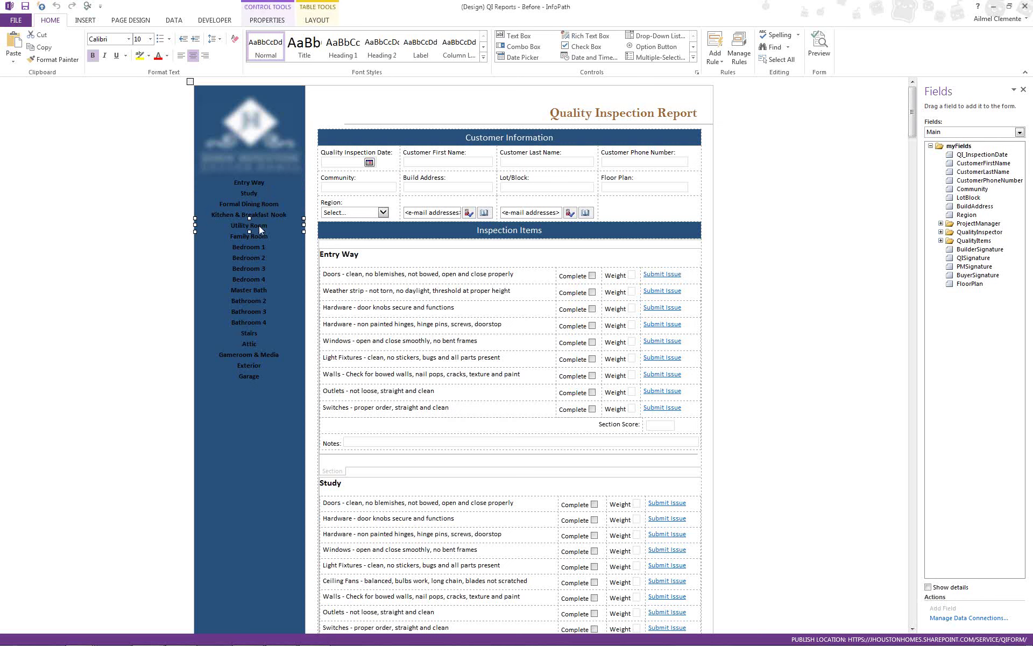
click(736, 56)
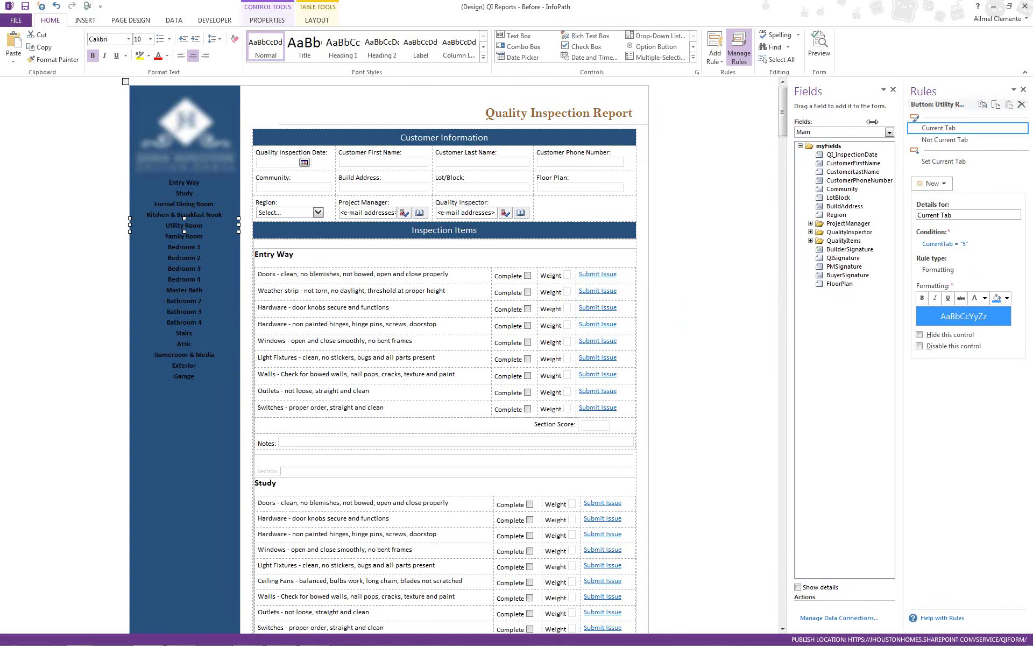
drag(872, 122, 786, 123)
click(826, 161)
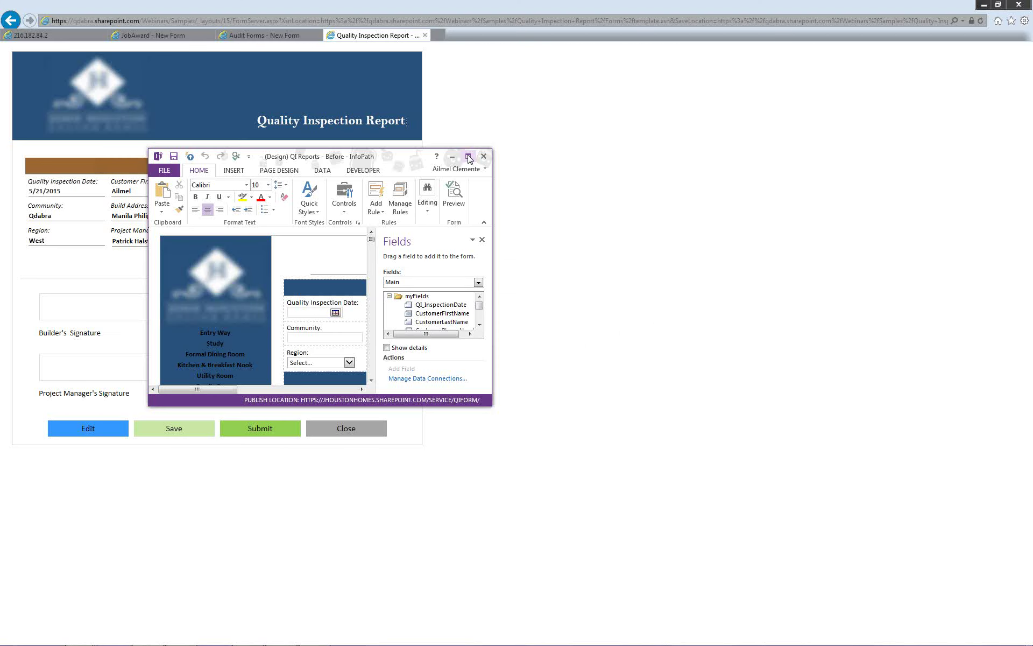
- Maximize the InfoPath Designer window showing QI Reports - Before
click(468, 157)
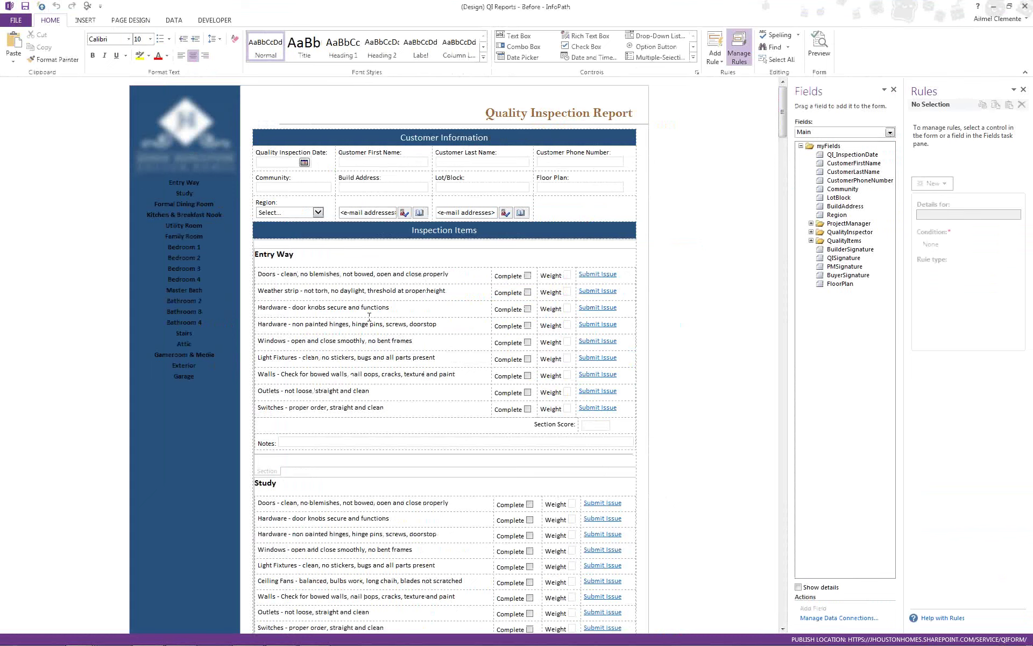
- Review the Entry Way section's Show Hide rule and the Entry Way button's rule setting CurrentTab to 1
click(262, 472)
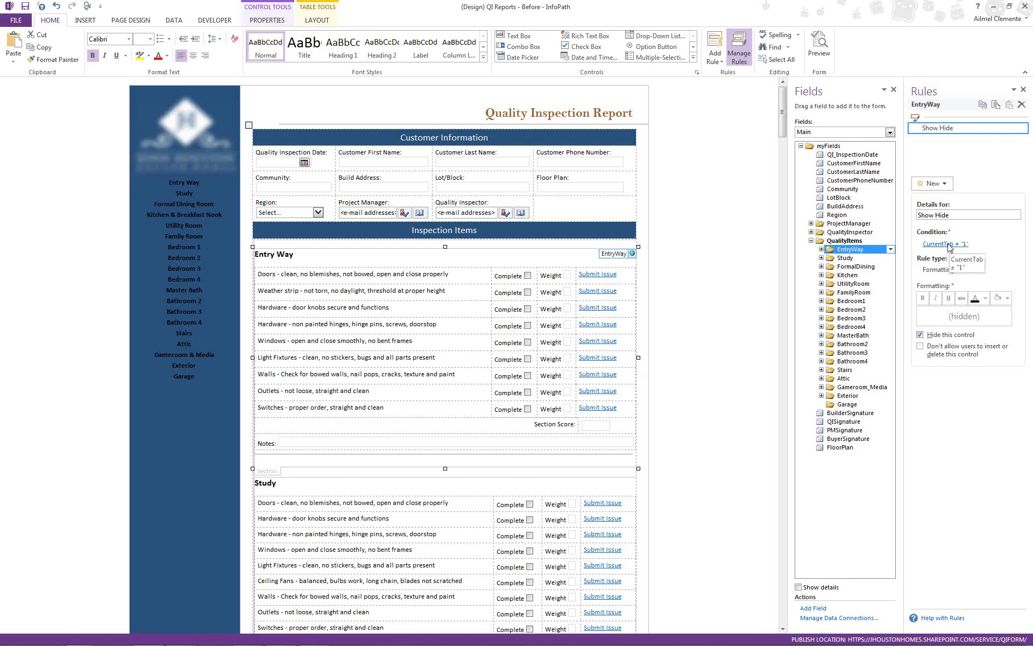
click(187, 180)
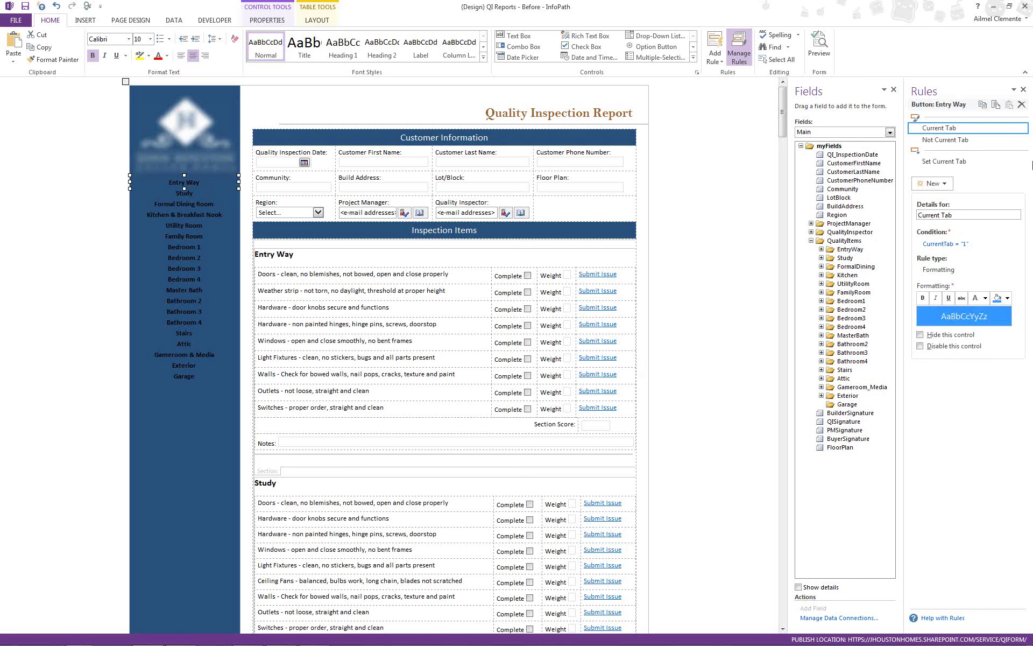
click(968, 161)
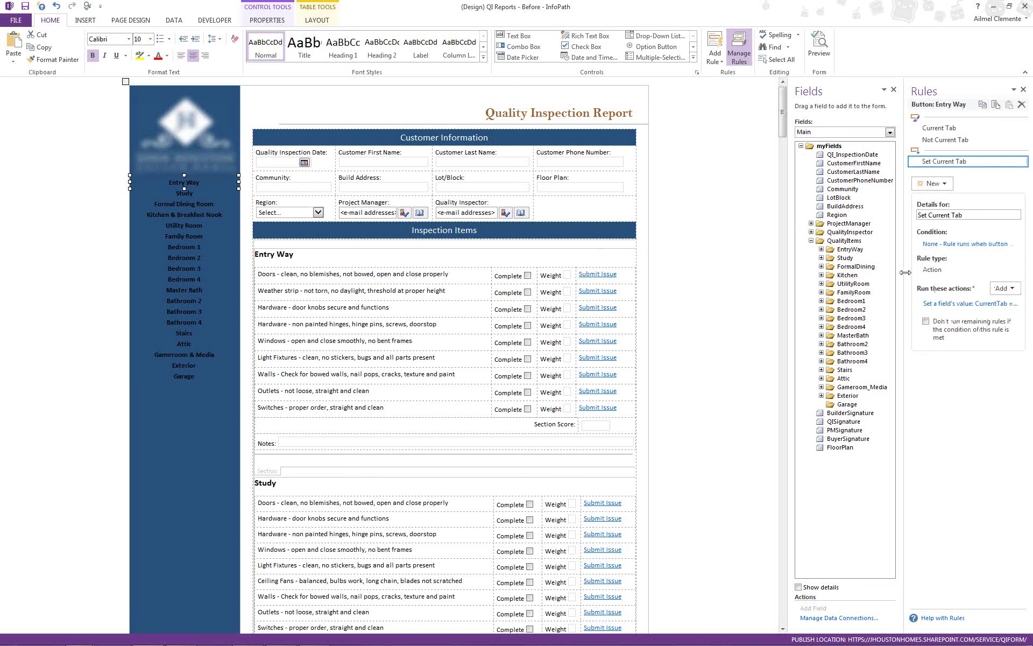
drag(905, 272, 810, 272)
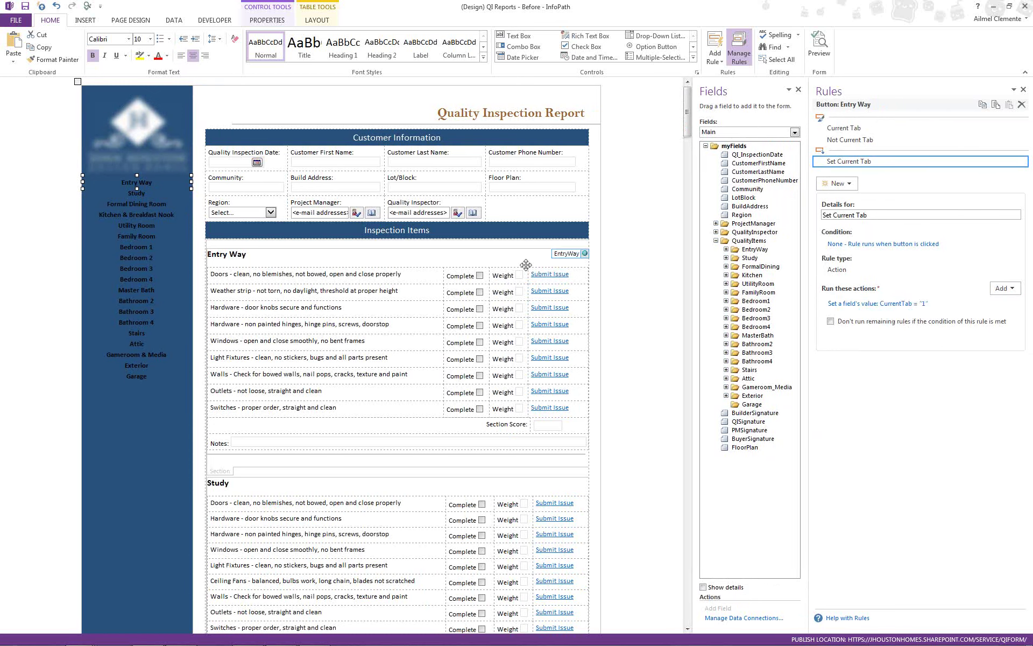
click(283, 272)
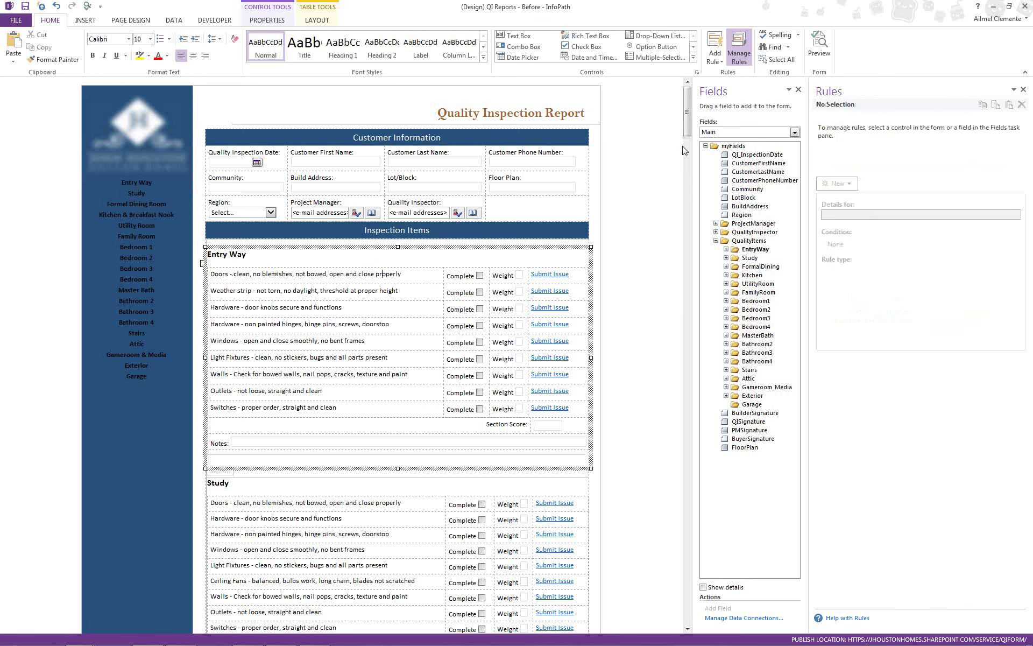
click(688, 628)
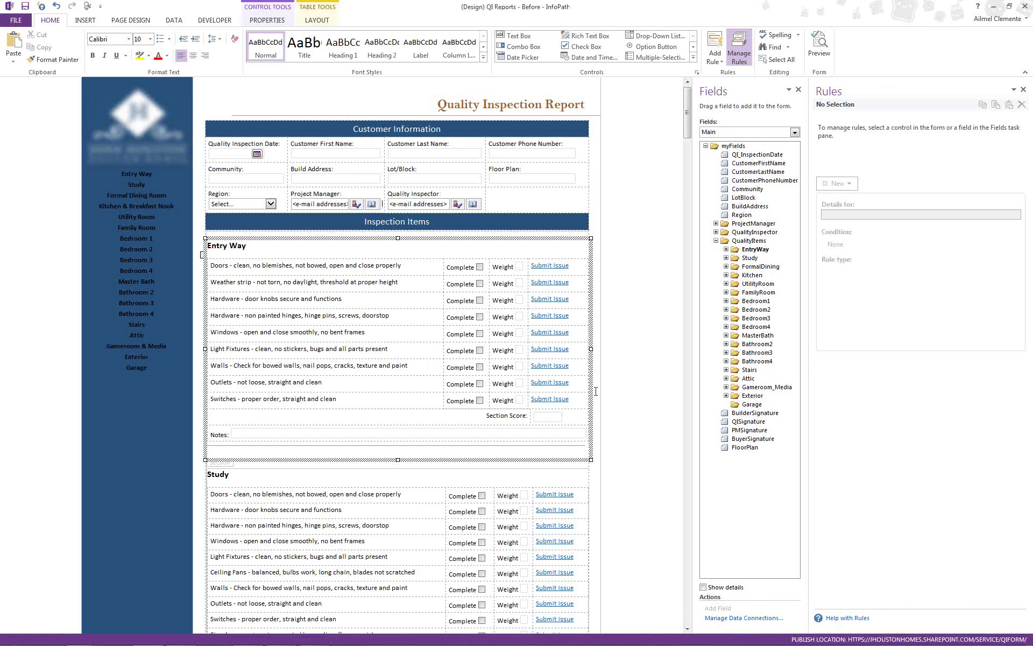
click(687, 628)
scroll(599, 494, down, 3)
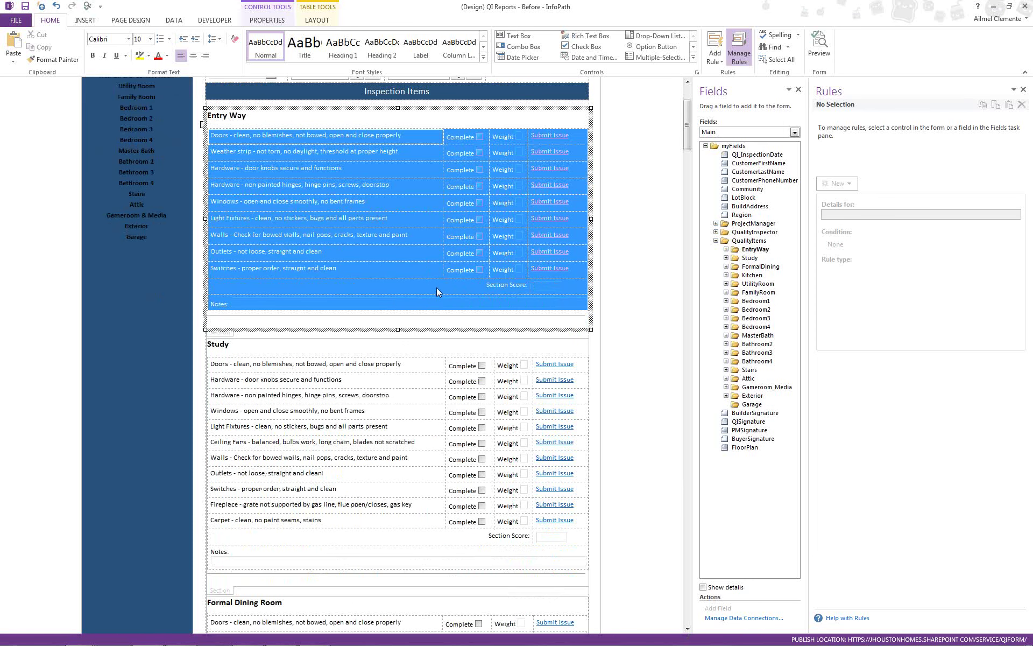
scroll(436, 288, down, 3)
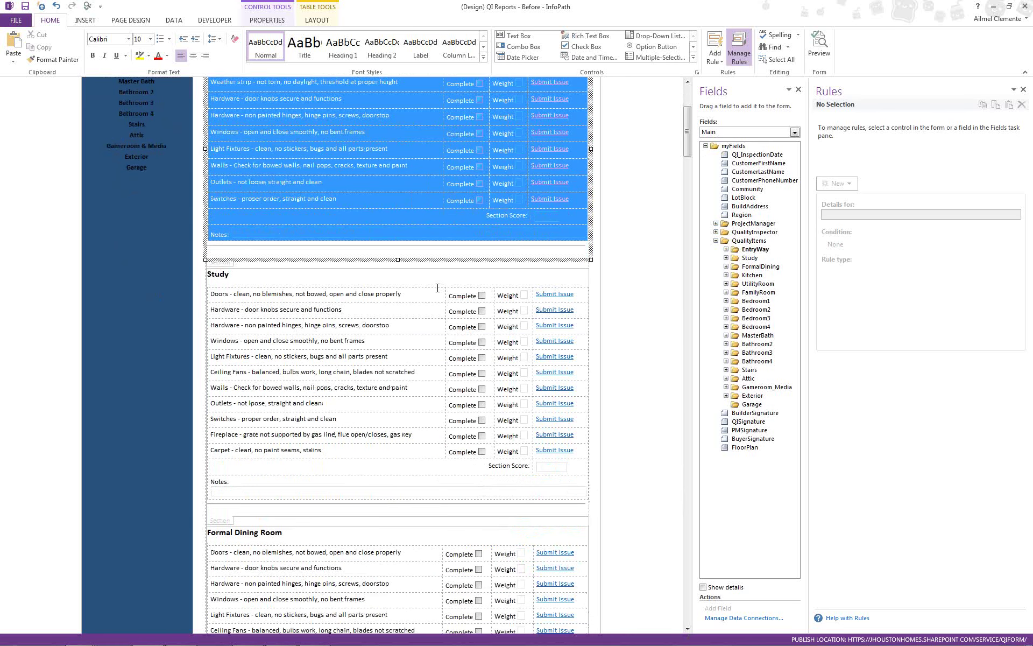
scroll(437, 288, down, 3)
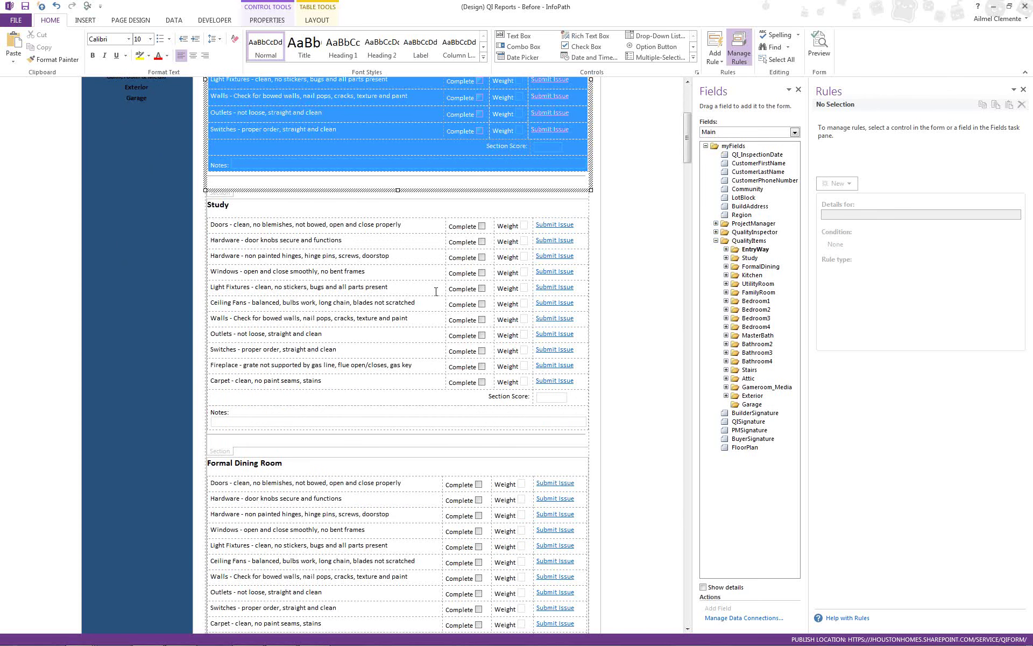
scroll(436, 291, down, 3)
click(435, 292)
scroll(435, 291, down, 15)
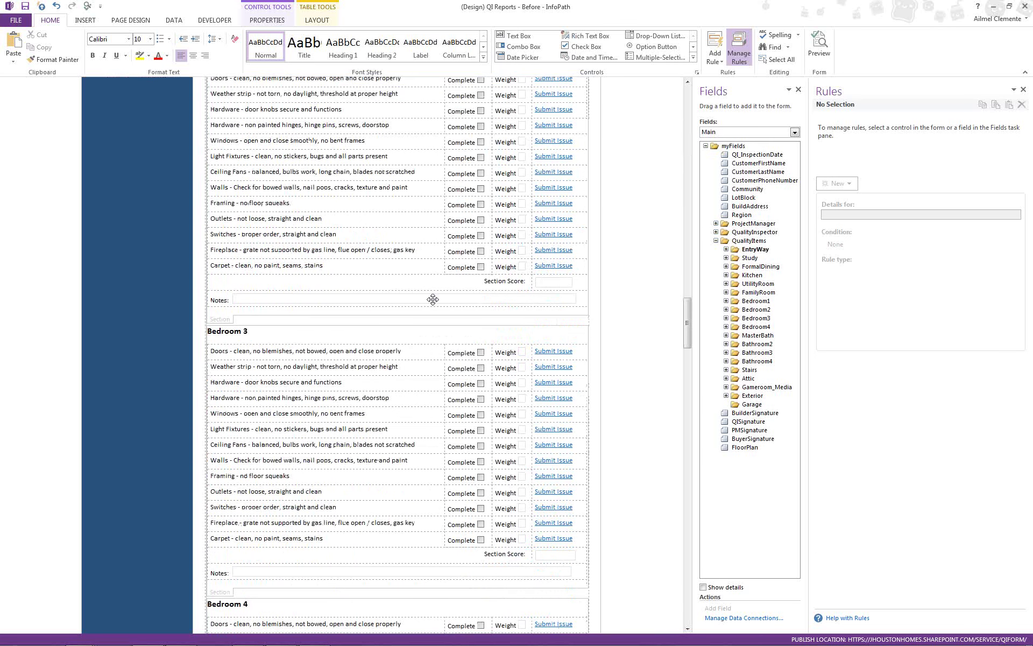
scroll(433, 299, down, 20)
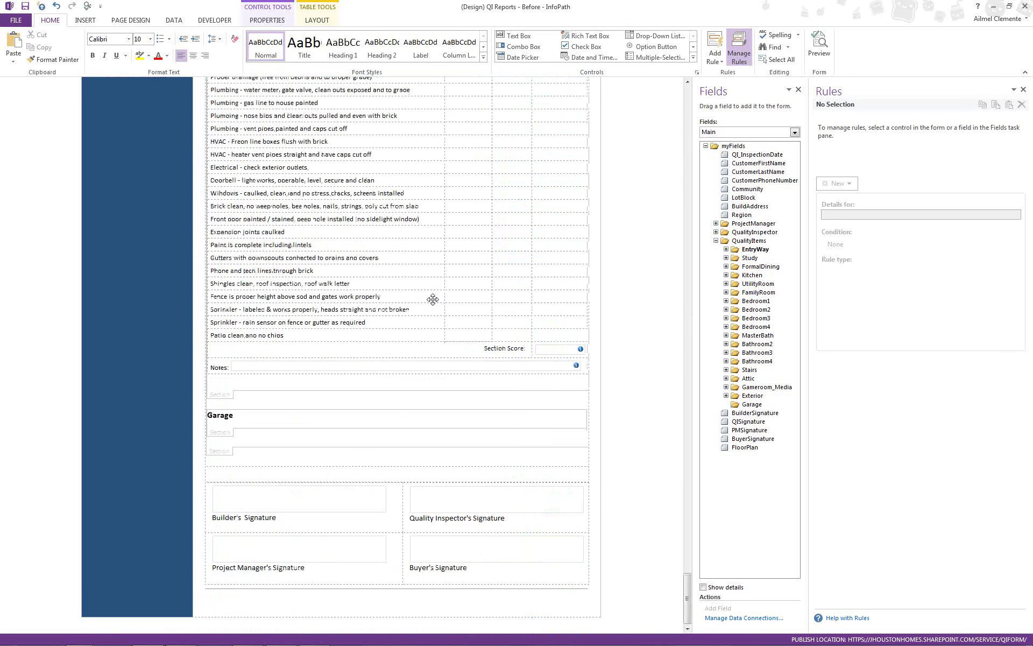
click(517, 311)
scroll(517, 311, up, 3)
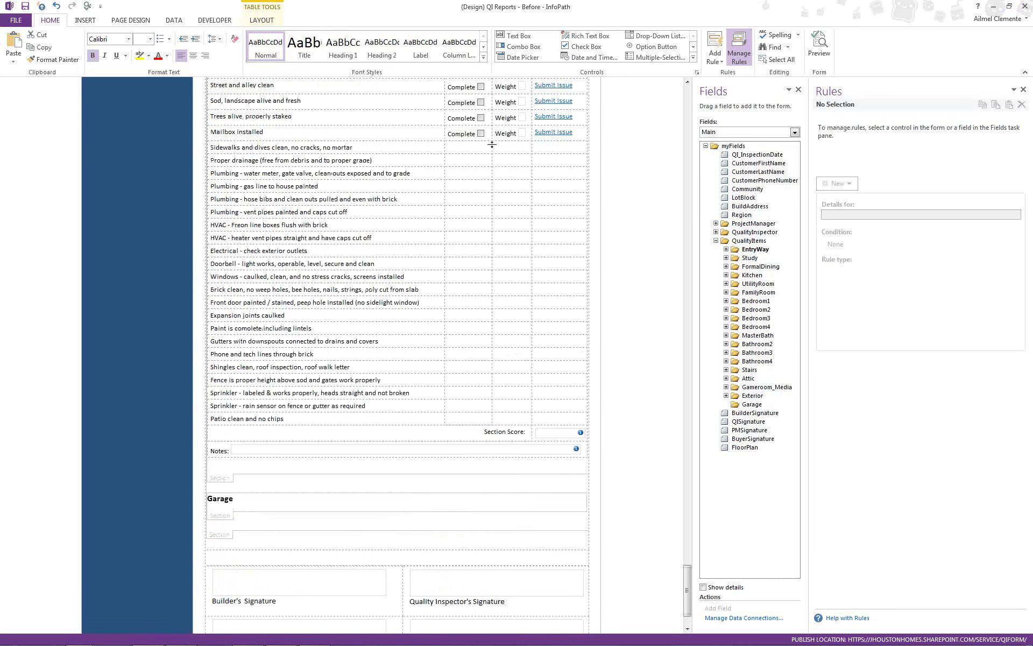
scroll(725, 246, up, 20)
- Expand the EntryWay, Study, FormalDining and Kitchen field groups, then close the design
click(726, 249)
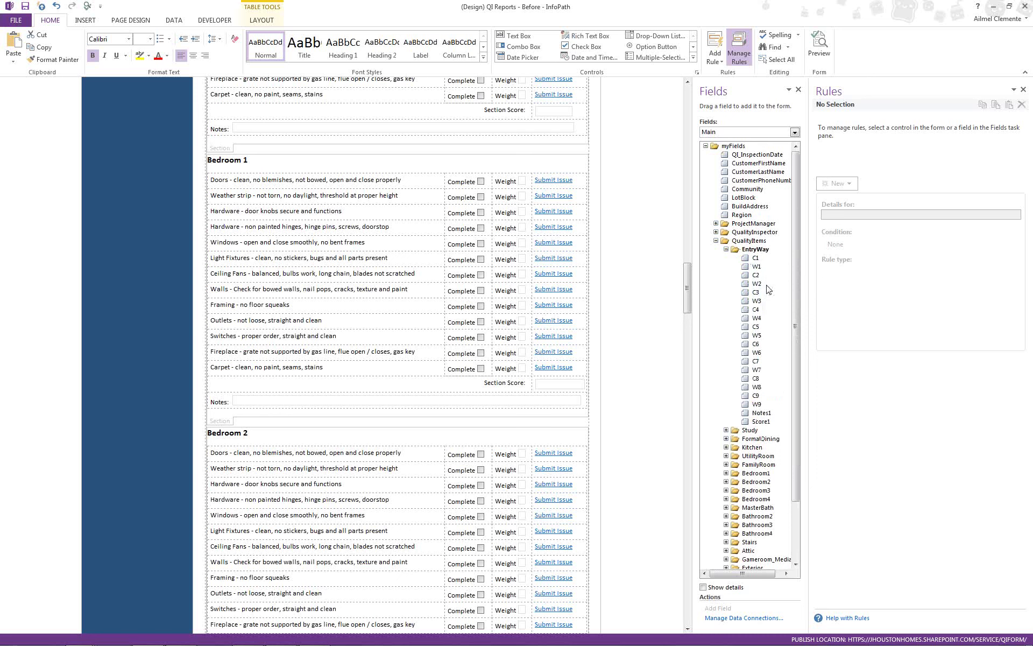
click(726, 430)
drag(798, 400, 798, 465)
click(725, 457)
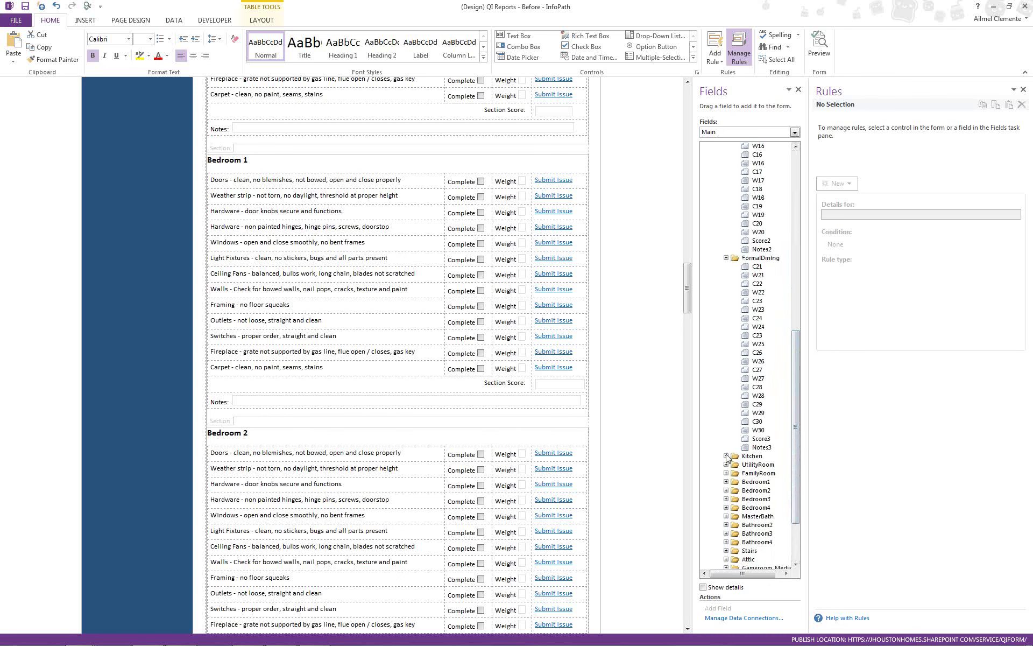
click(726, 456)
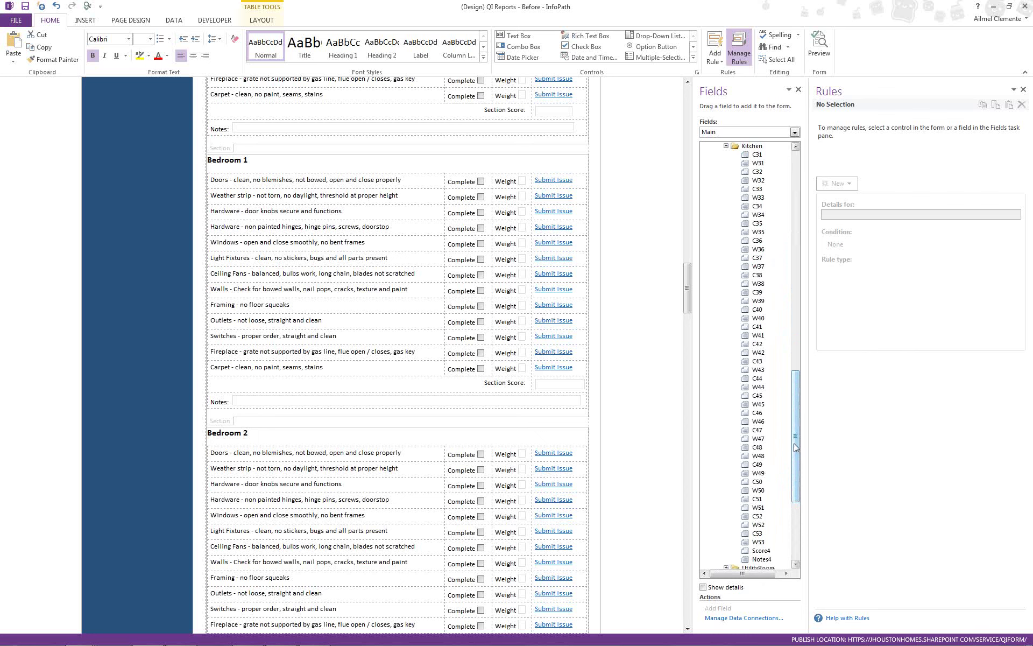
drag(796, 447, 795, 464)
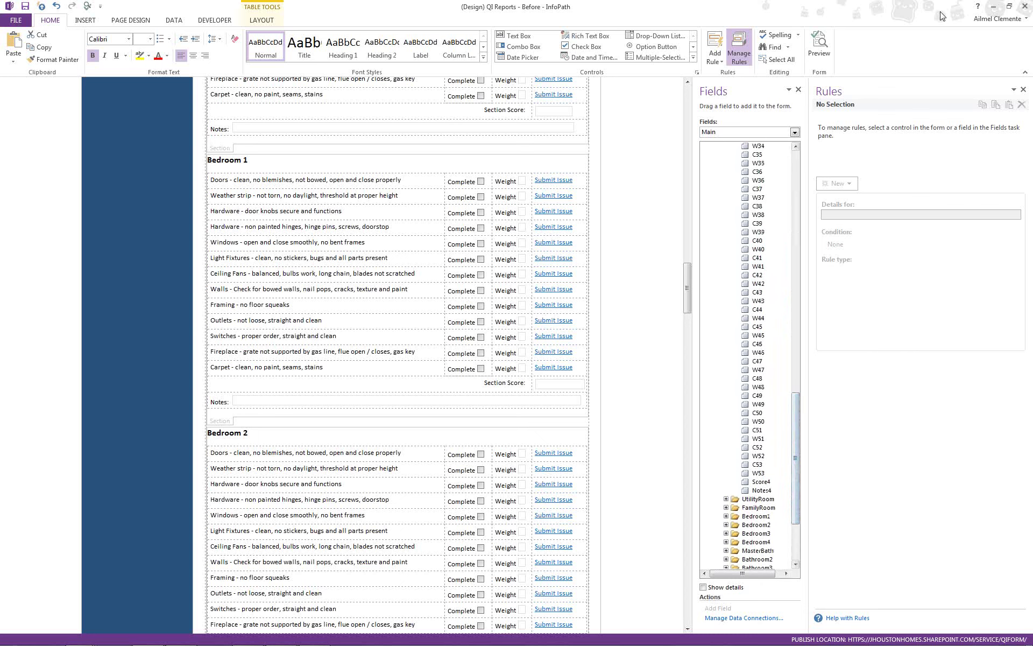
click(1025, 11)
- Discard the Before design without saving and open QI Reports - After.xsn in Design mode
click(523, 341)
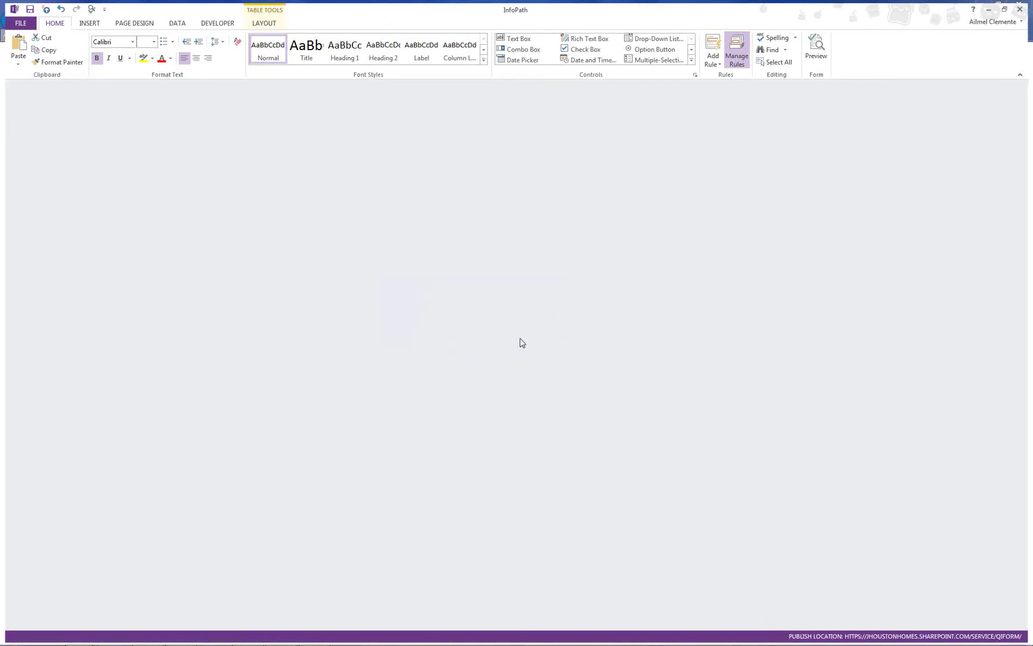
mouse_move(80, 640)
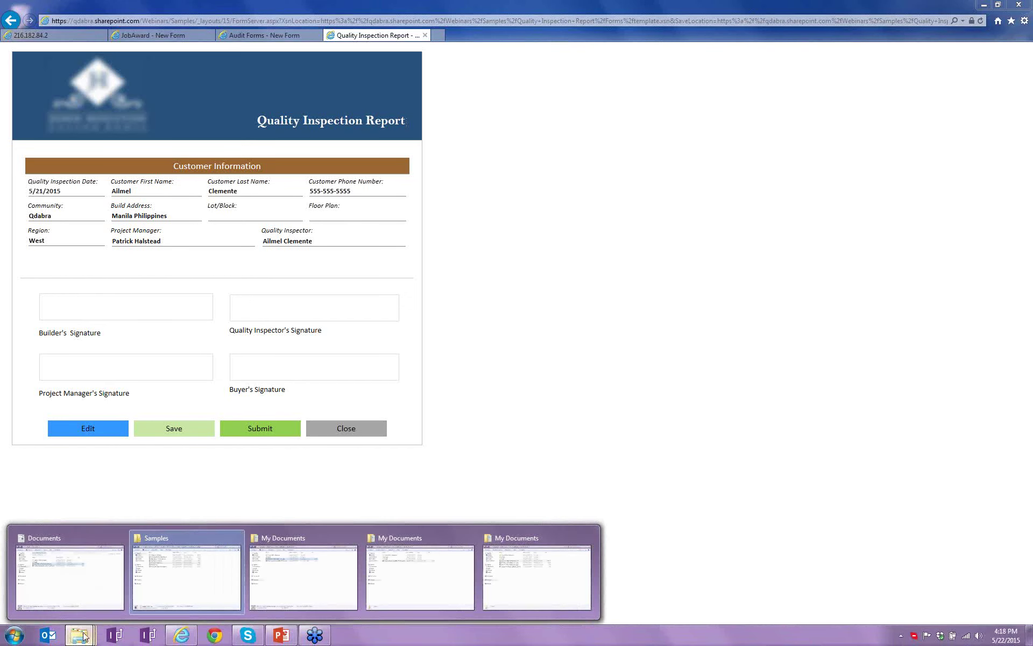
click(161, 581)
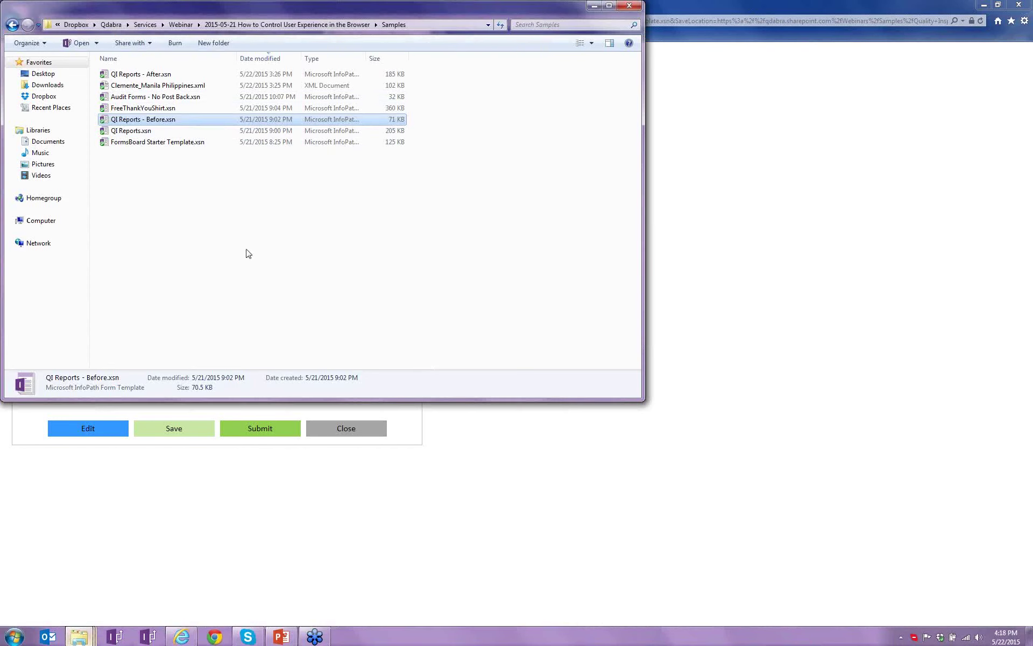
right_click(167, 77)
click(180, 95)
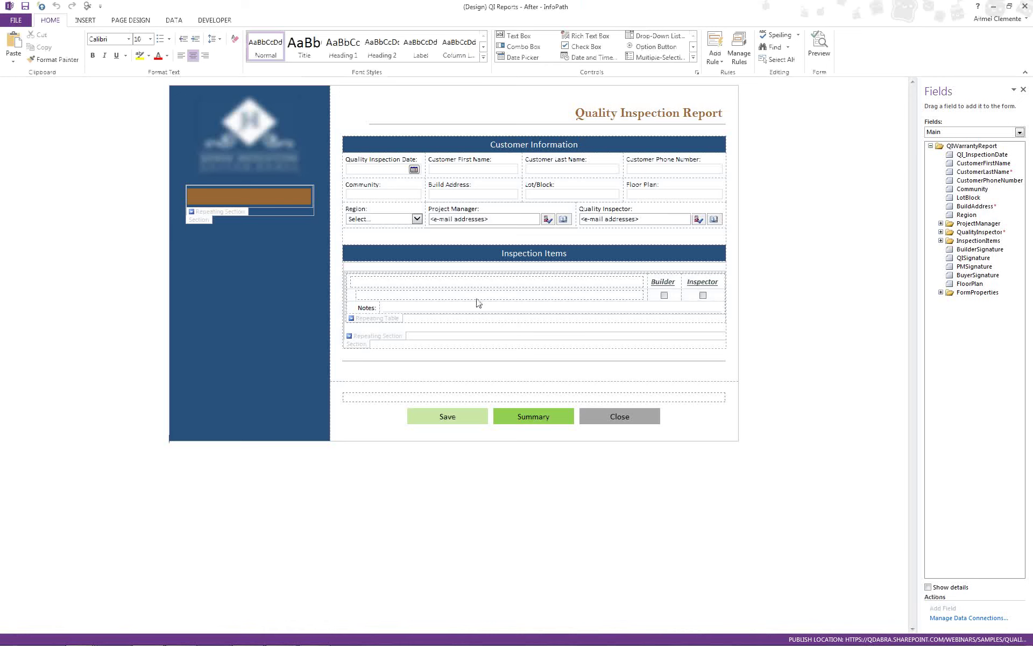
- Show the rules of the Inspection Items repeating table with its Item fields expanded
click(454, 287)
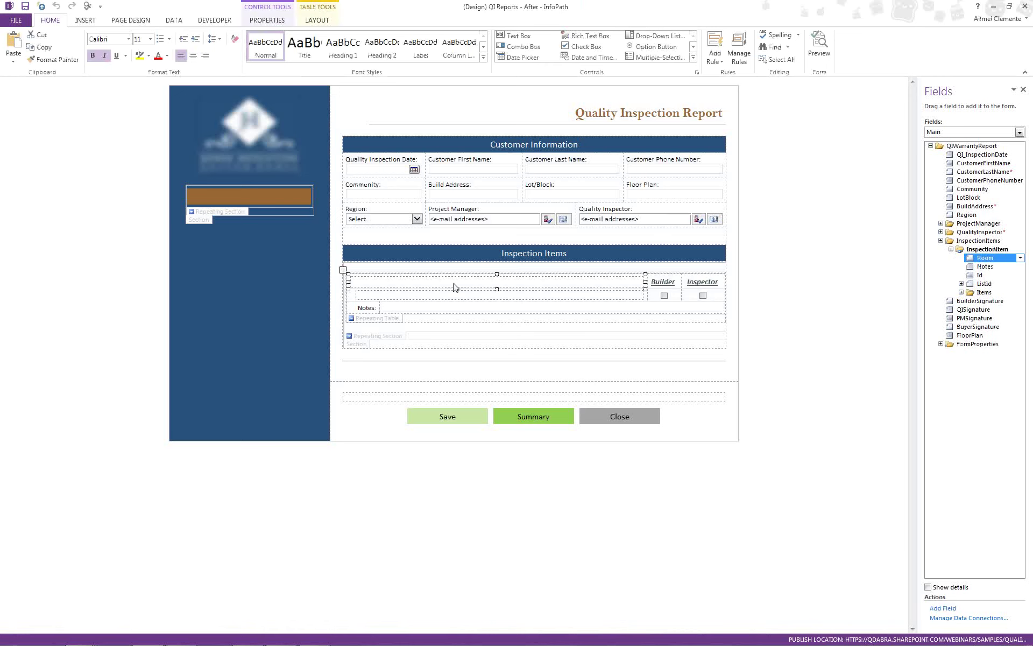
click(370, 318)
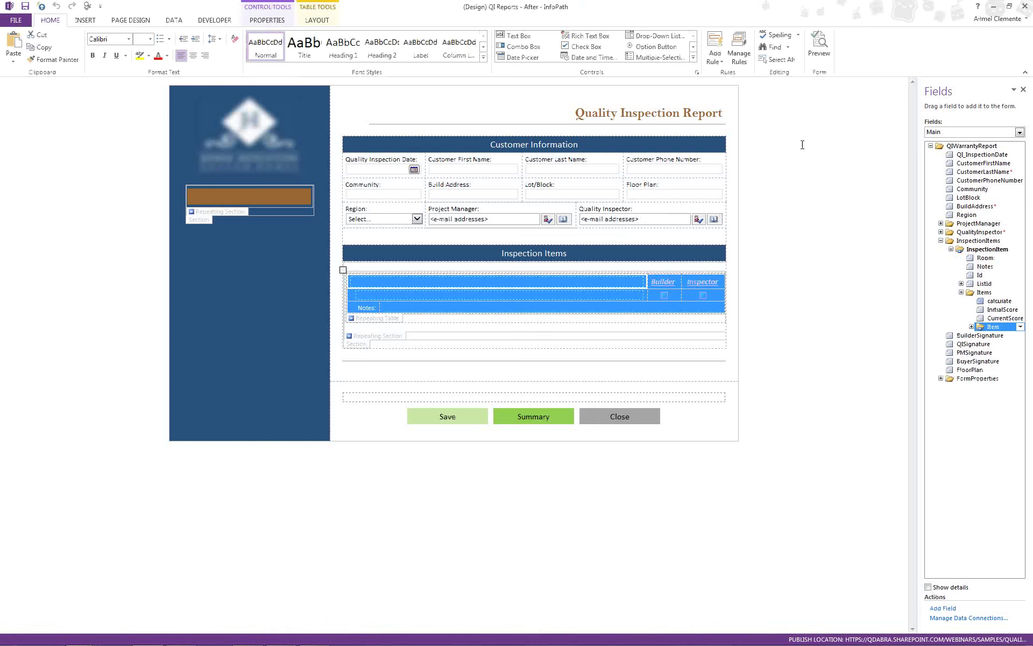
click(739, 54)
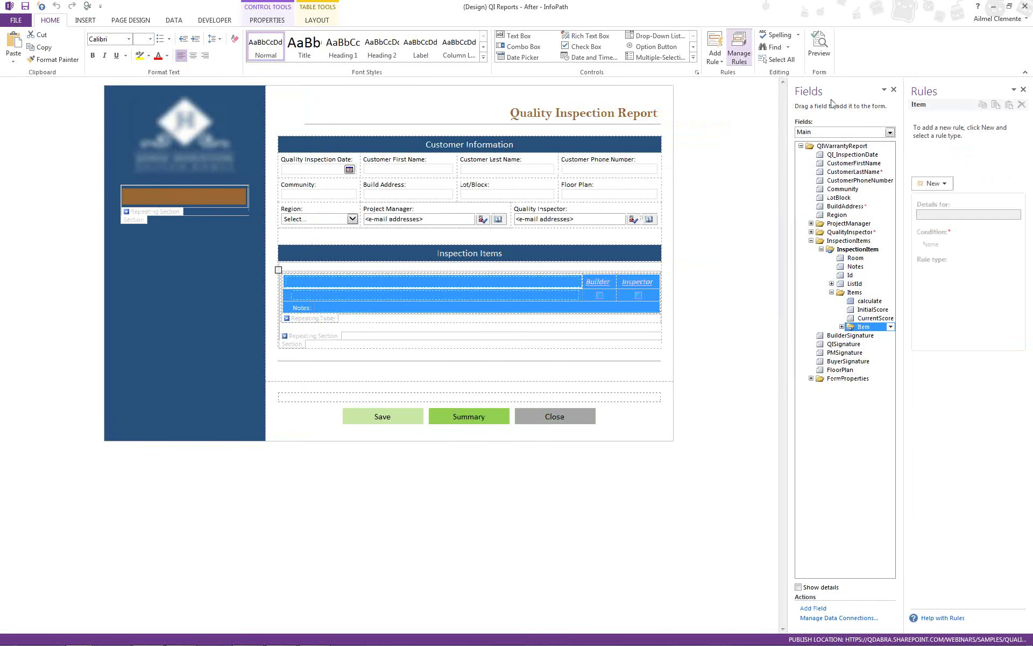
click(842, 326)
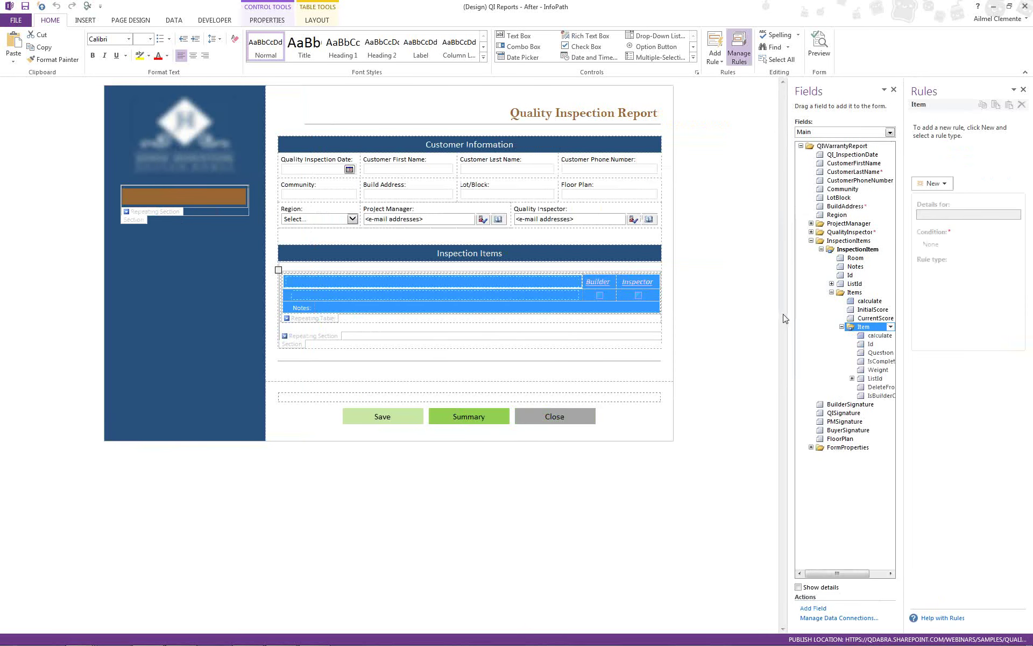
drag(787, 312, 718, 310)
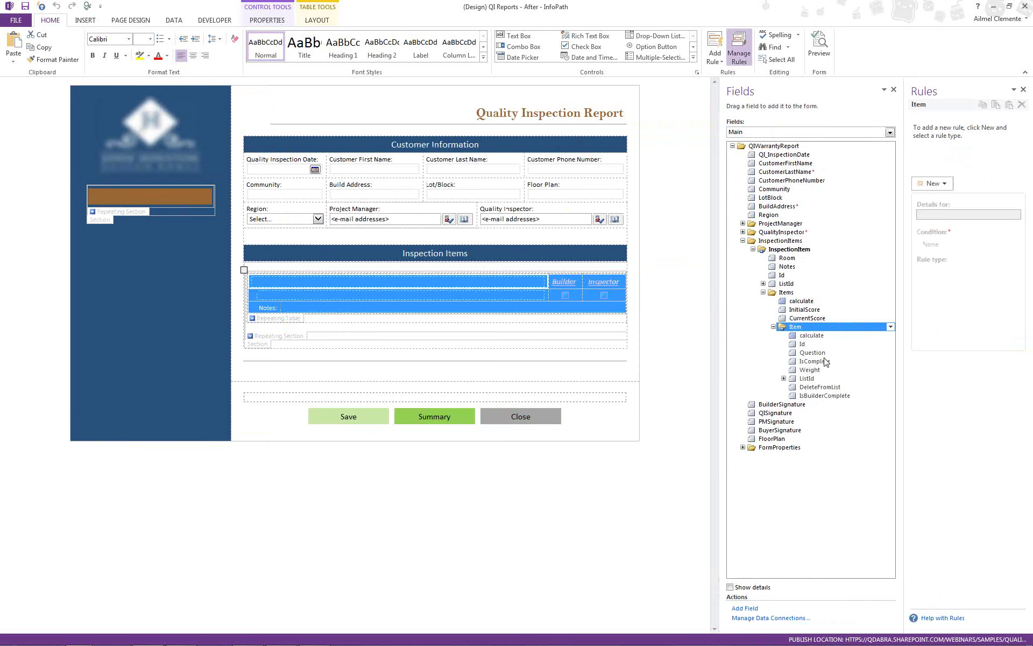
- Review rules on Question, IsComplete, the Items group, the brown bar and the Questions-bound section
click(813, 353)
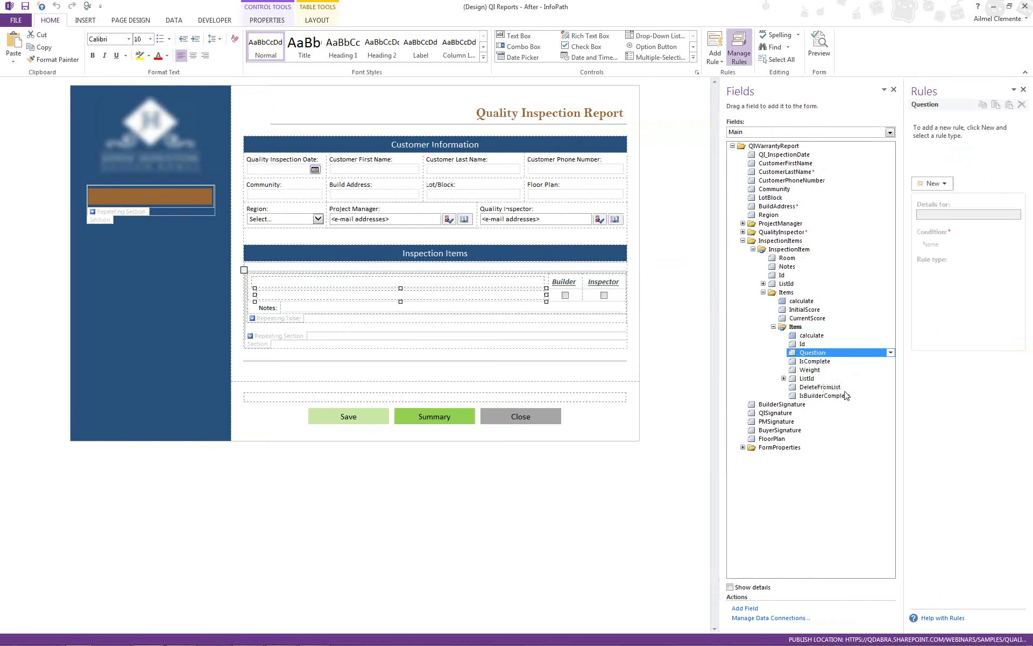
click(827, 362)
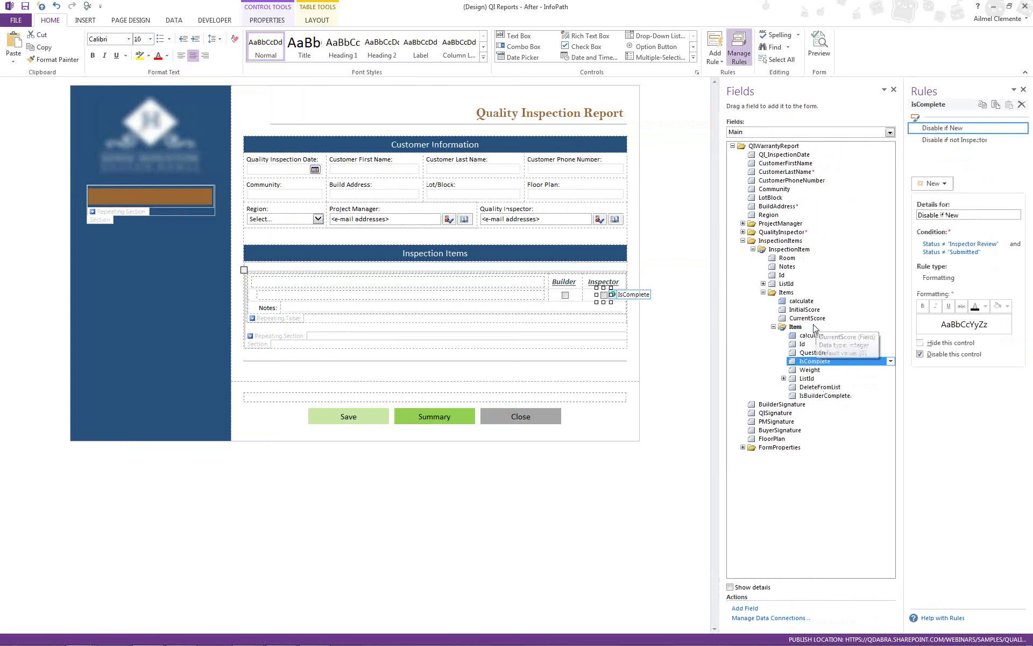
click(789, 293)
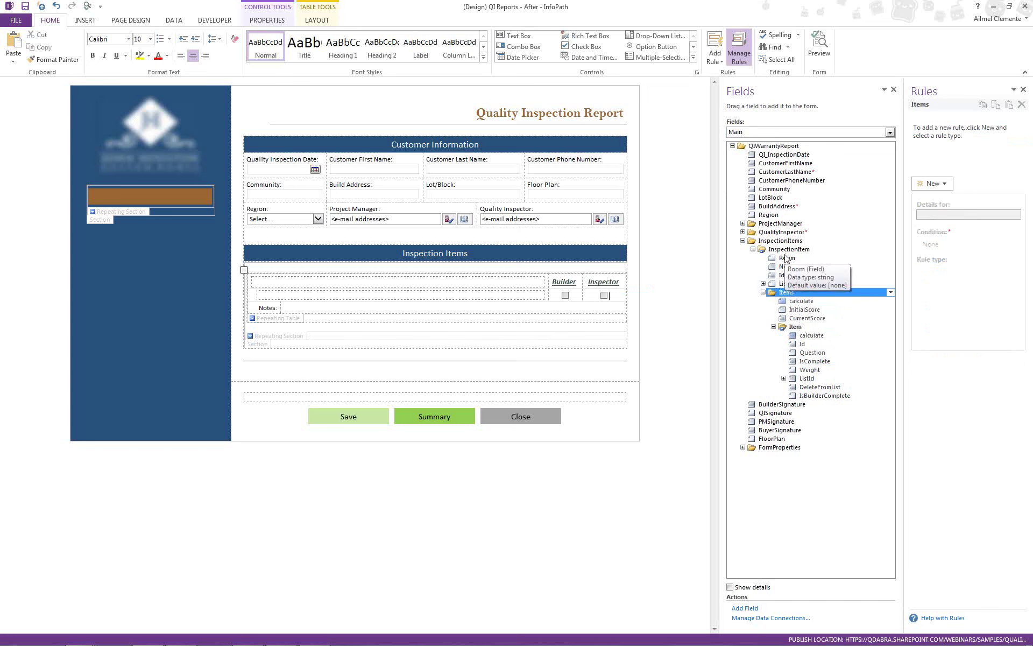
click(184, 196)
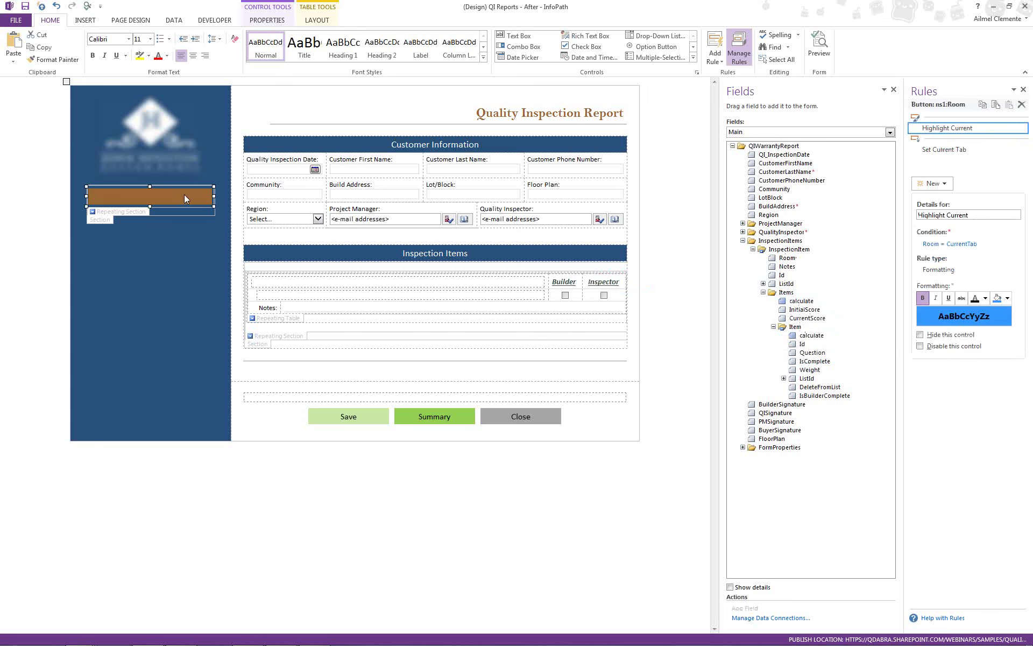
click(130, 211)
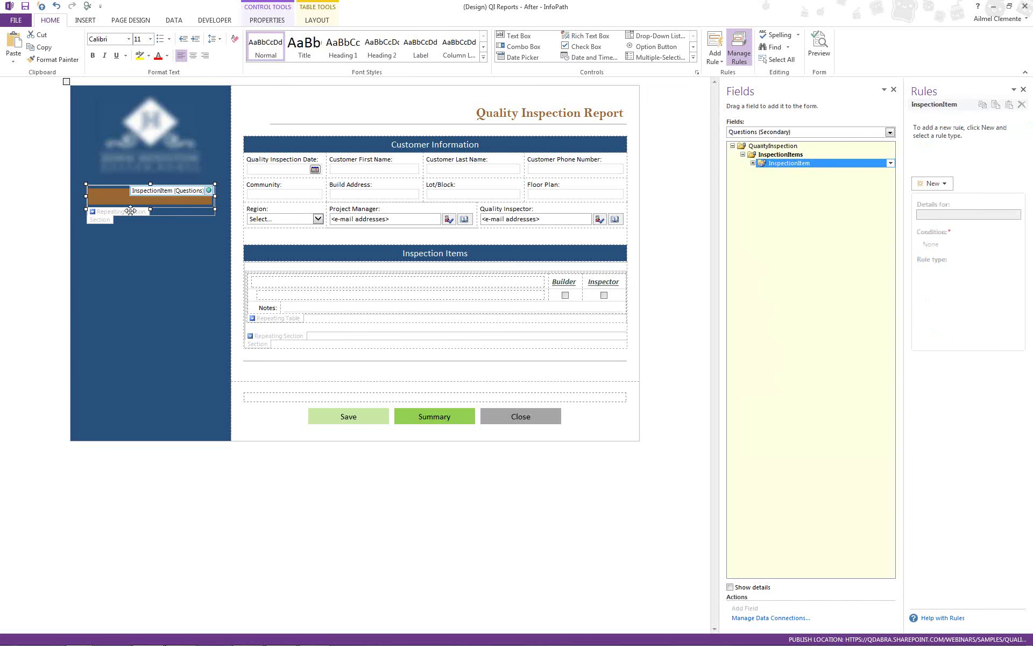
- Expand InspectionItem down to Item and confirm Questions is a Questions.xml secondary data connection
click(753, 163)
click(763, 181)
click(180, 24)
click(272, 49)
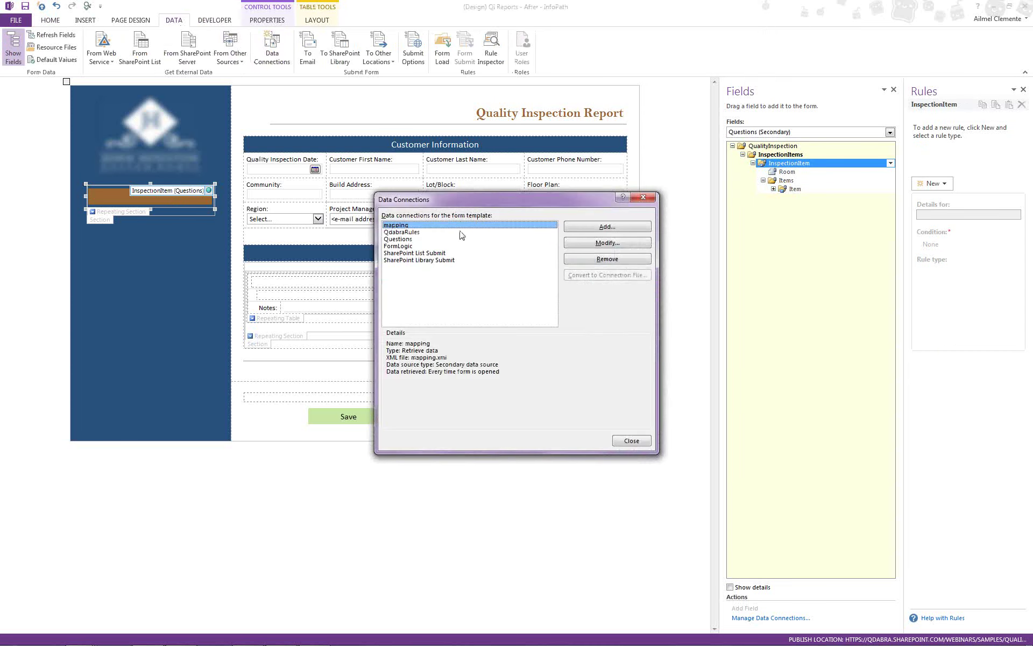
click(410, 239)
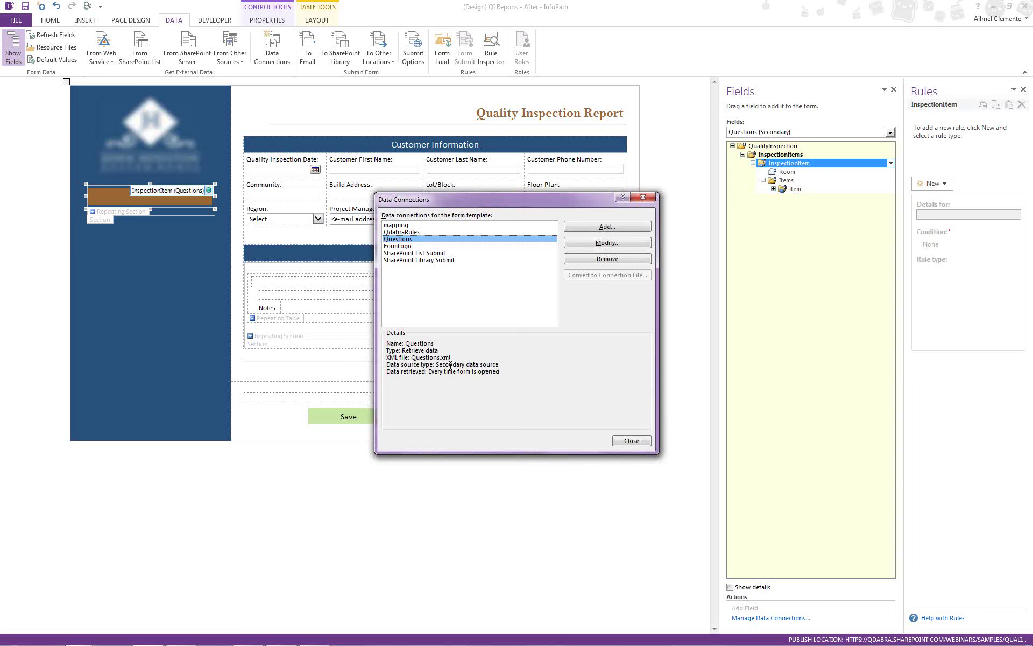
click(631, 440)
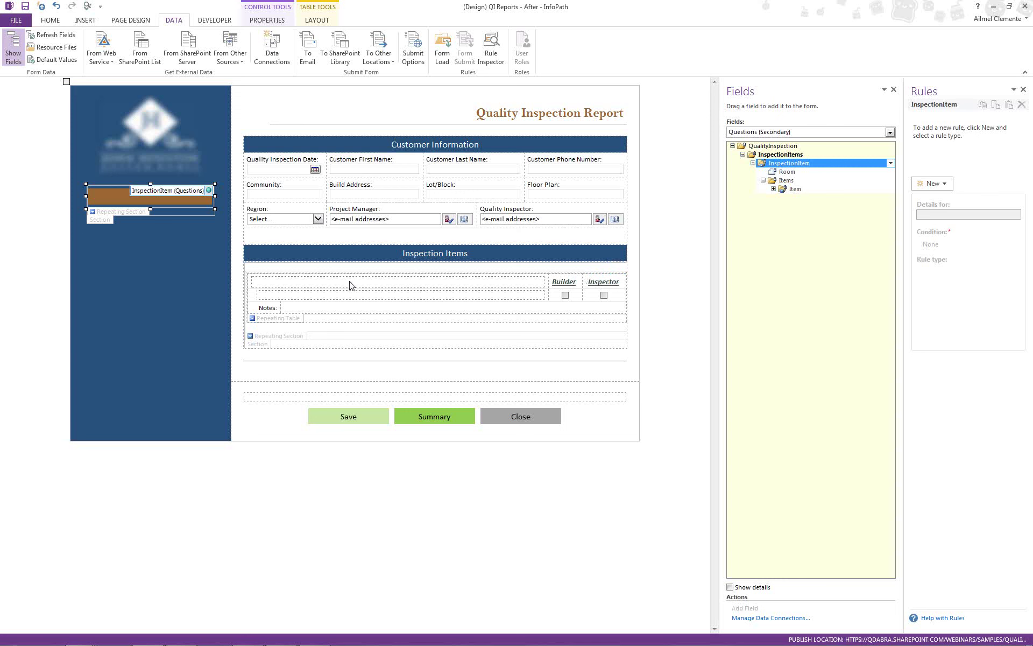
- Select the Inspection Items table, expand the Item group, and select the Builder checkbox to see its rule
click(349, 287)
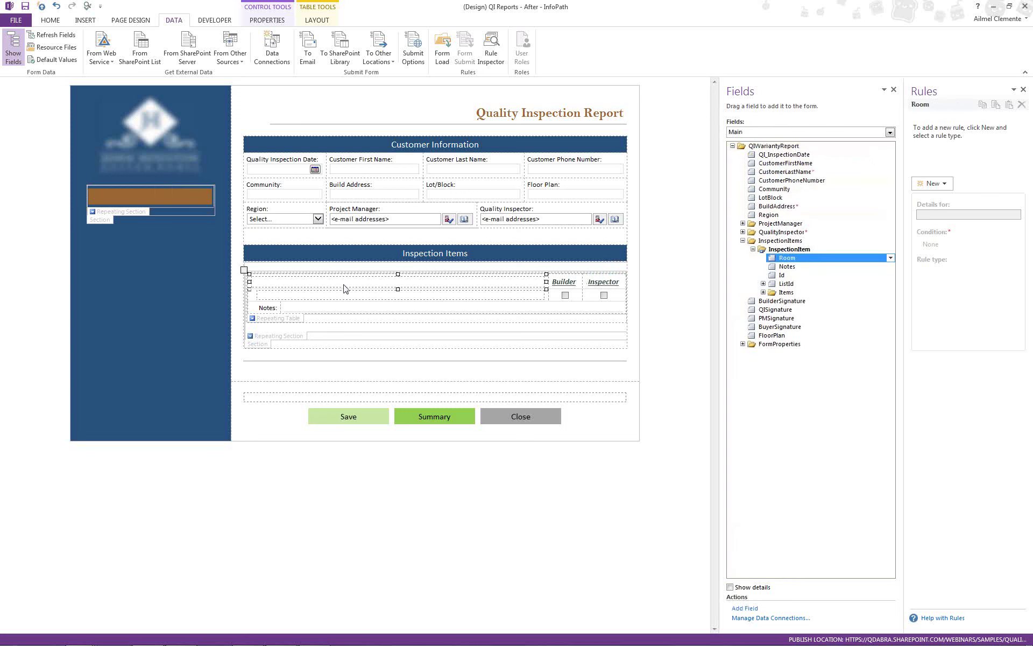
click(285, 319)
click(774, 328)
click(564, 295)
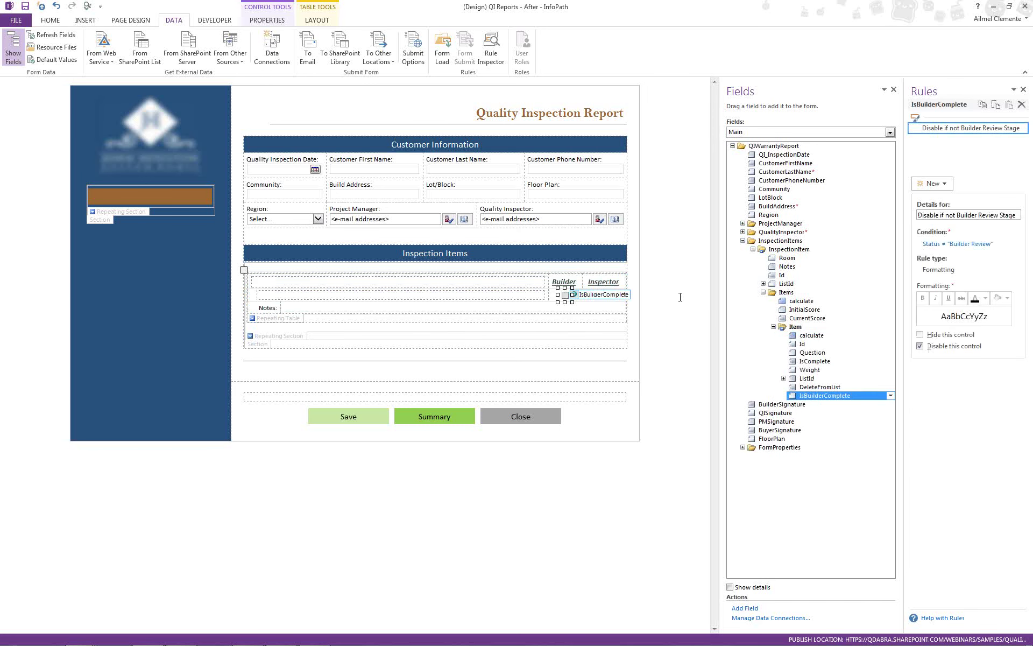
- Confirm the Builder checkbox's browser postback setting is Never, closing its properties unchanged
right_click(565, 298)
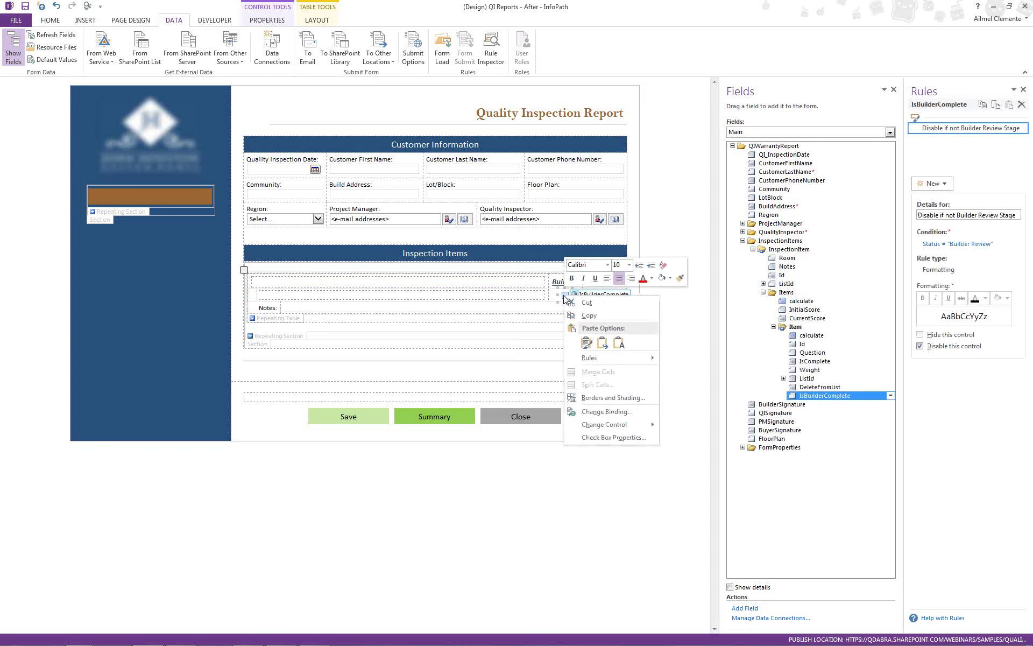
click(614, 437)
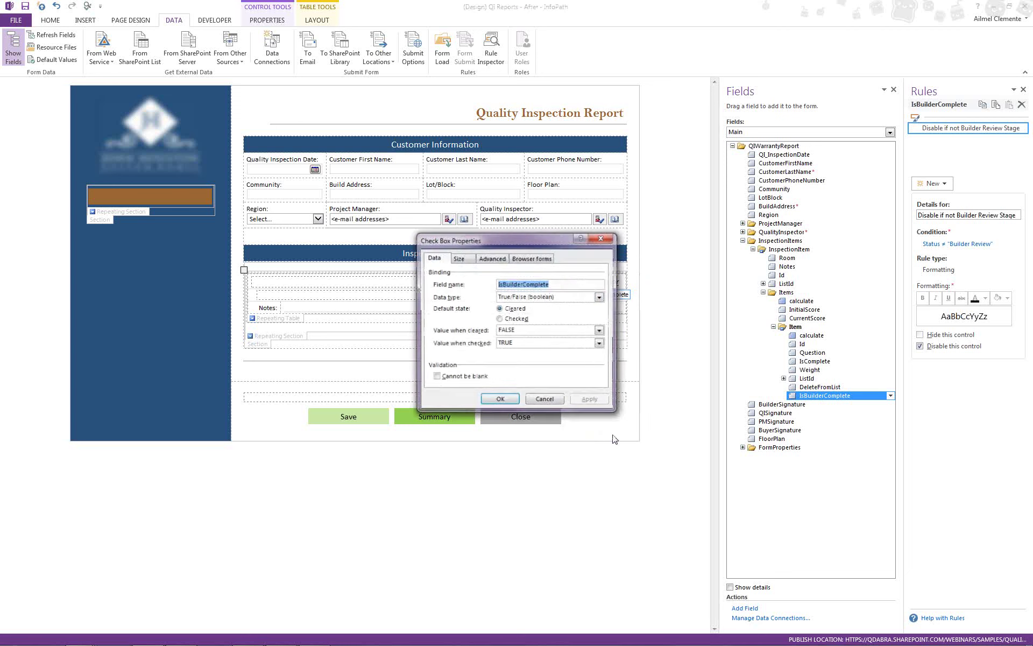
click(546, 258)
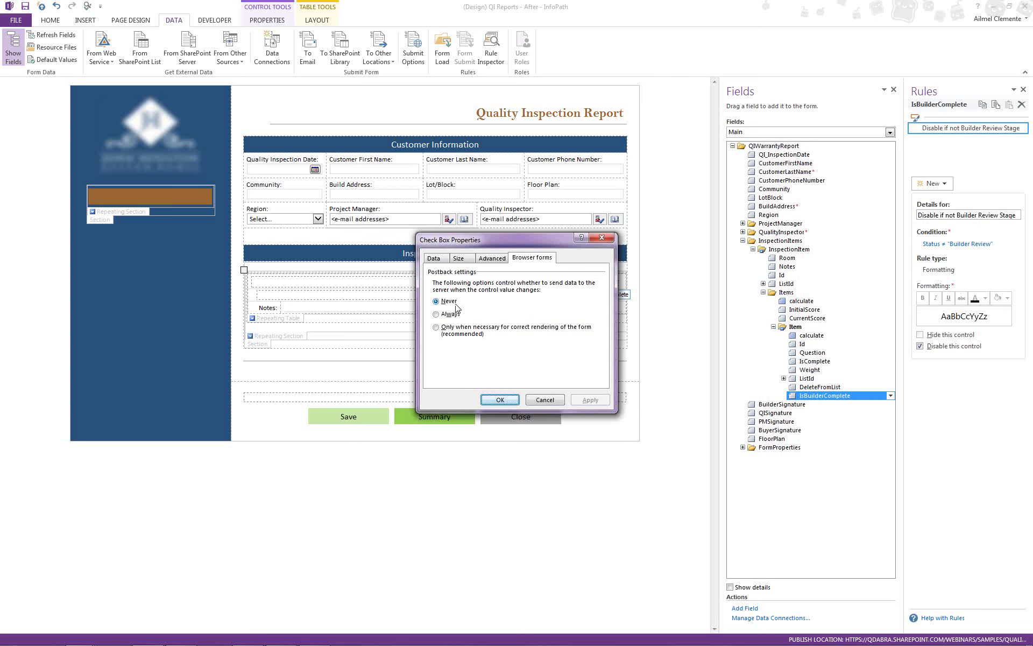
click(545, 400)
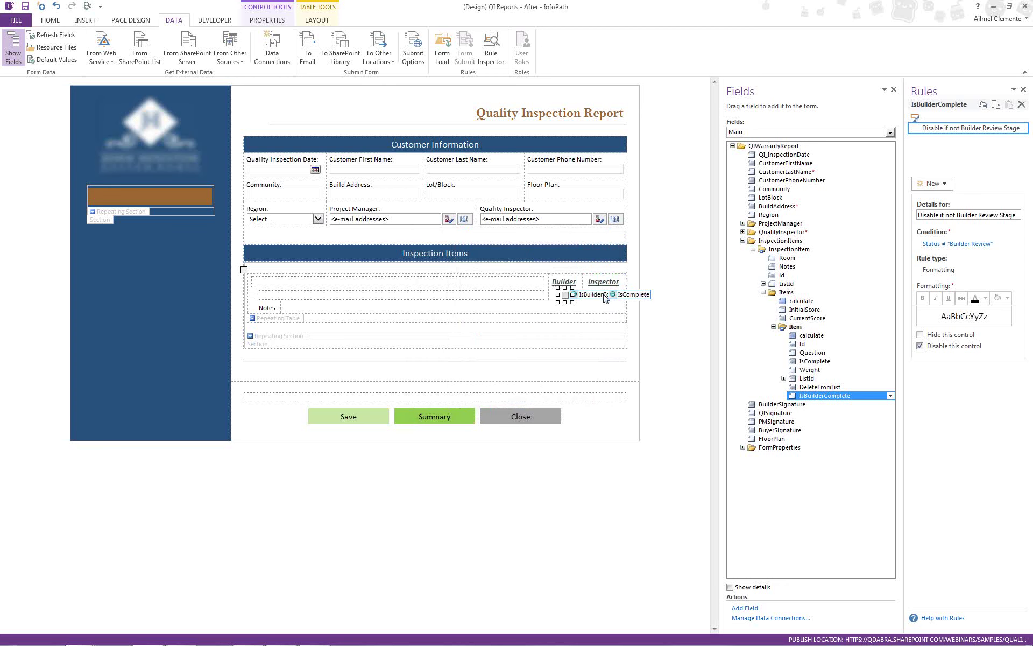
click(443, 416)
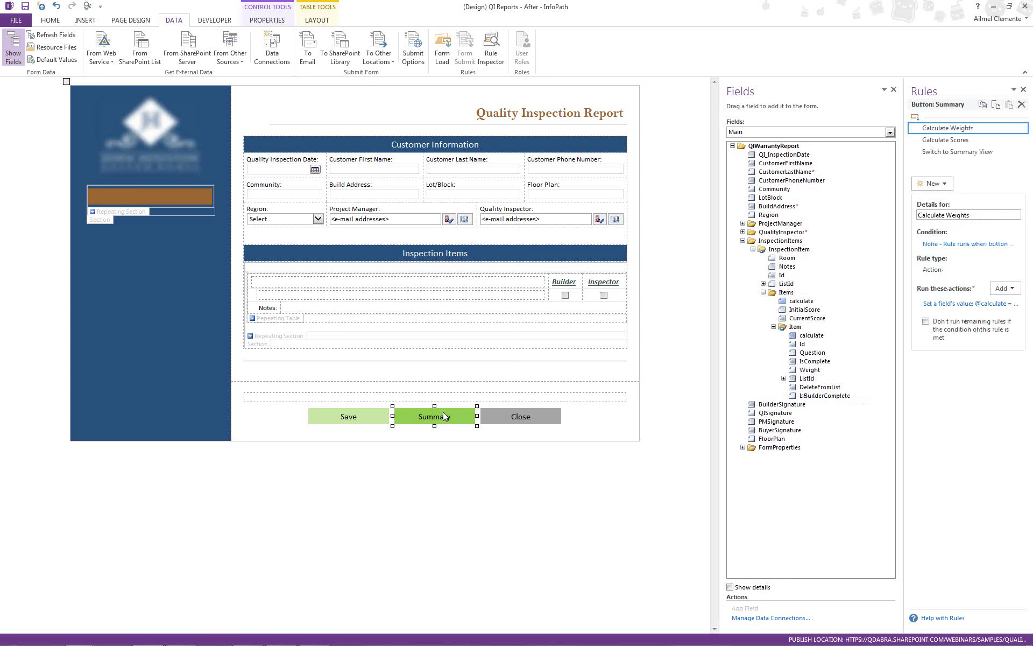
mouse_move(180, 636)
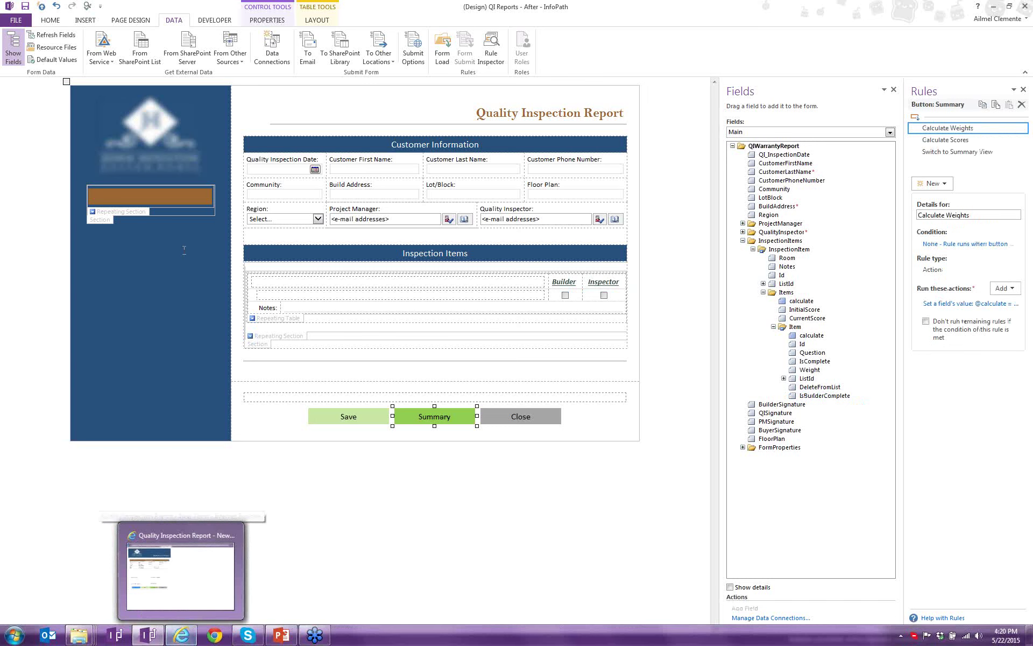
click(124, 20)
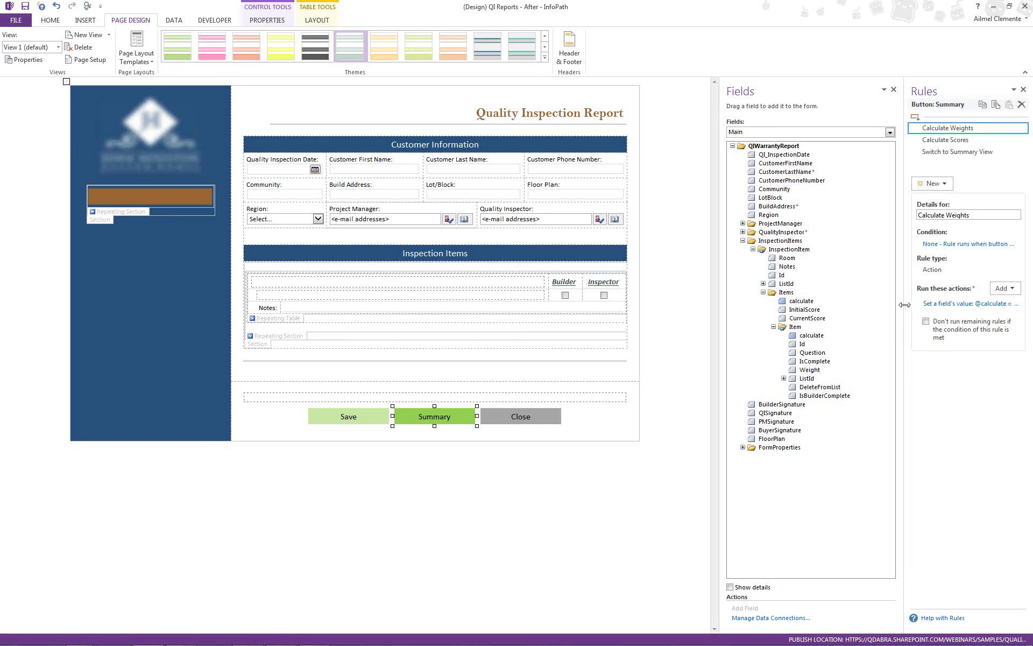
drag(905, 304, 846, 305)
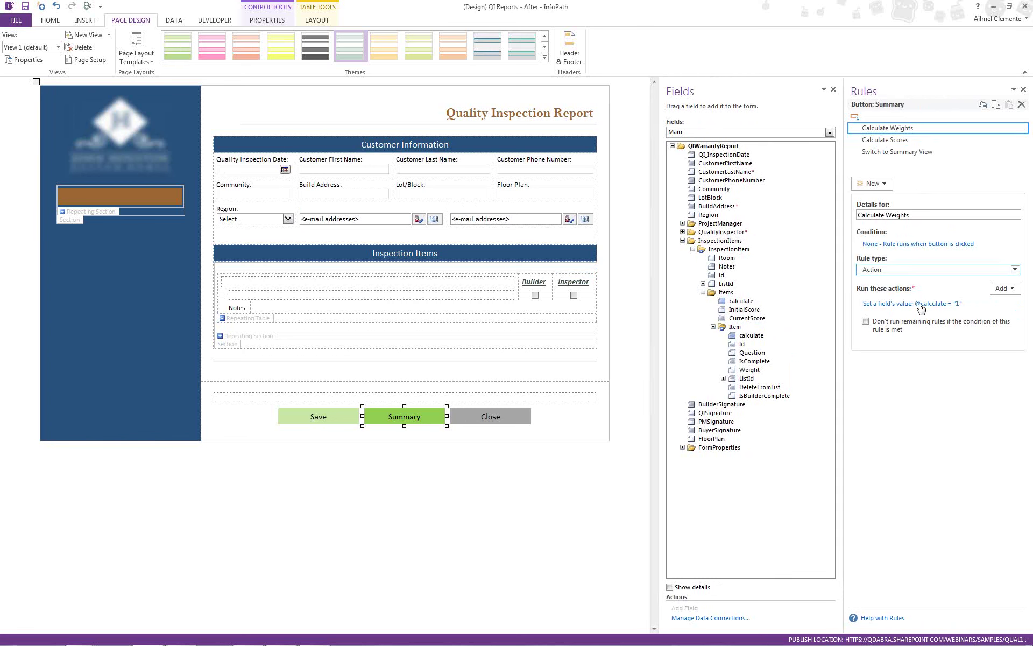
click(915, 140)
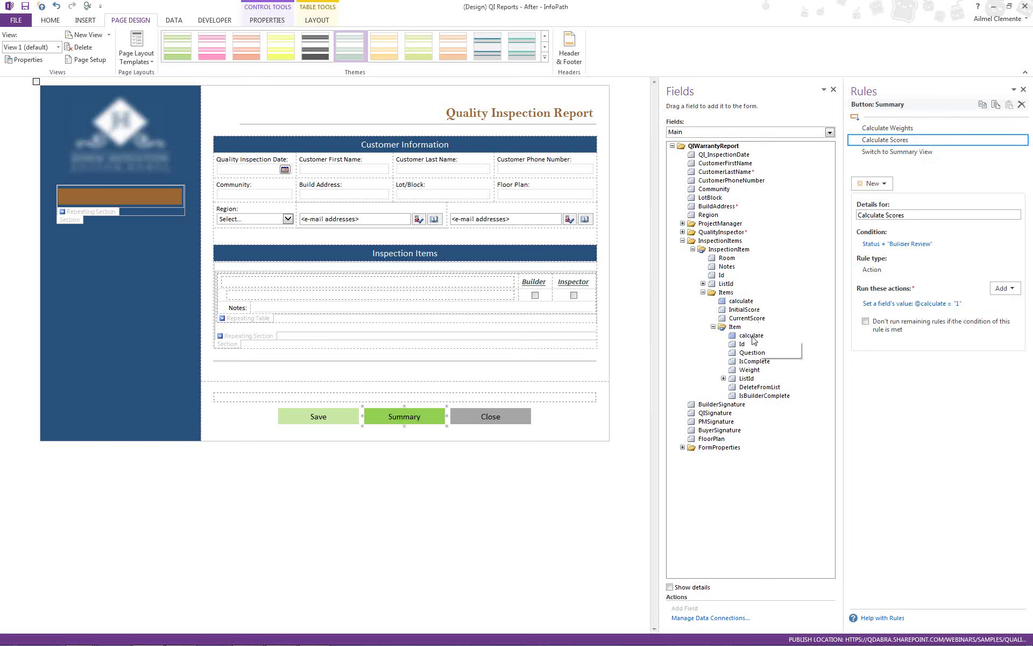
- View the calculate field's Set Initial Score rule (InitialScore = sum(Weight)), then return to the Summary button's rules
click(741, 301)
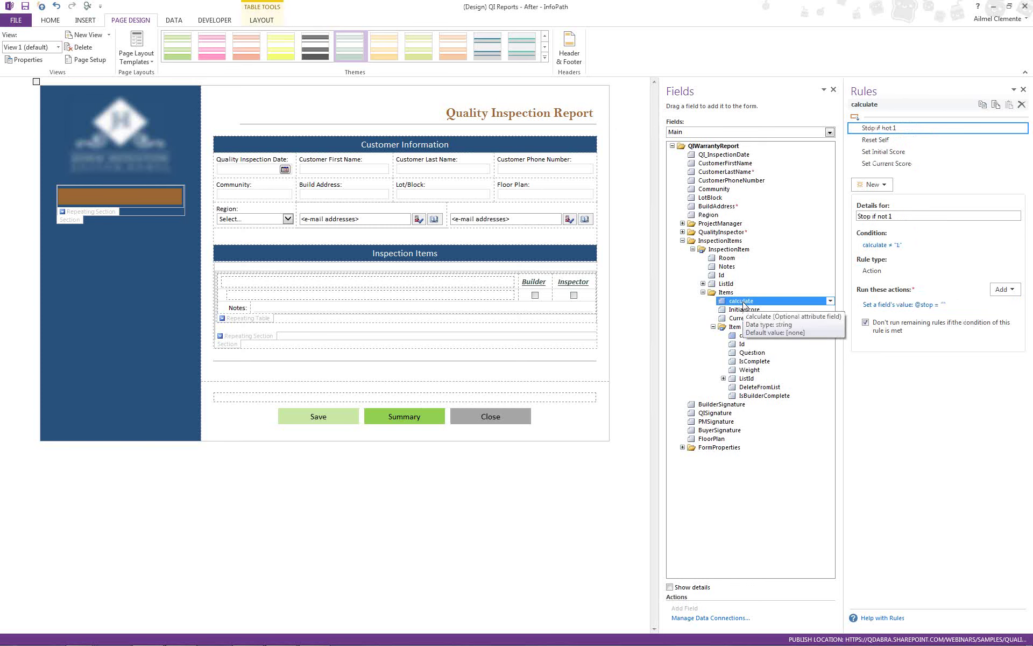
click(911, 154)
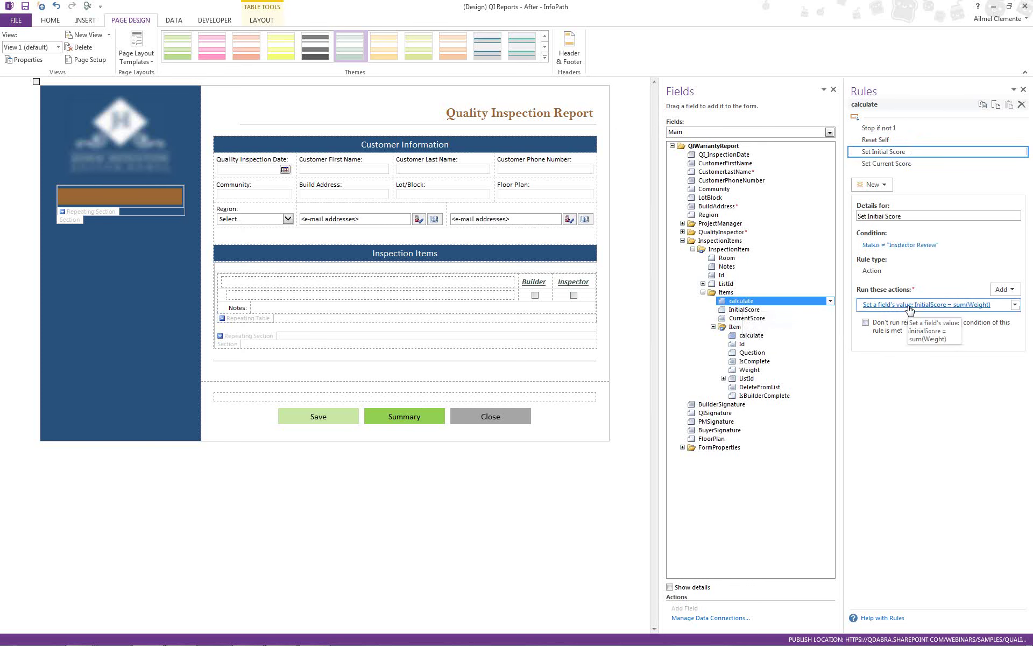
click(427, 422)
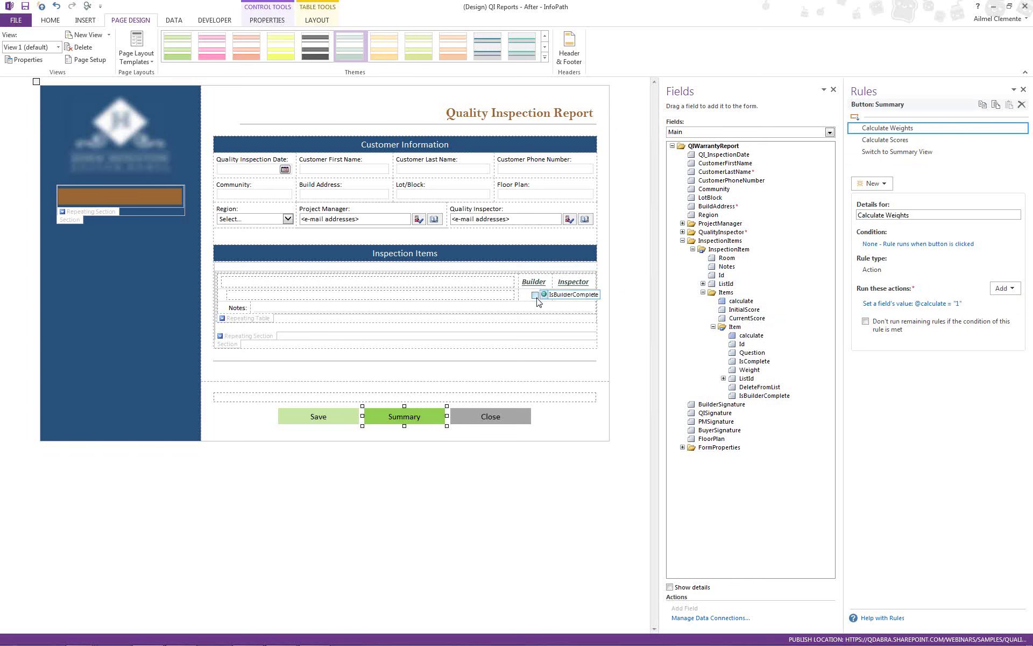
- Minimize the designer and the folder to reveal the browser form, then bring back the Samples folder
click(991, 7)
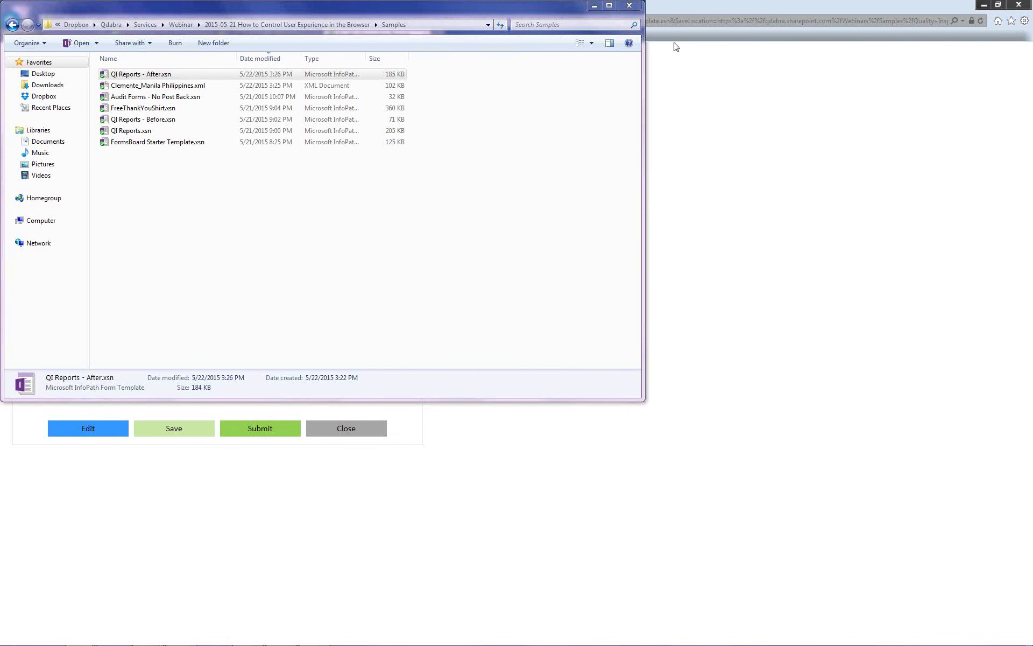
click(596, 6)
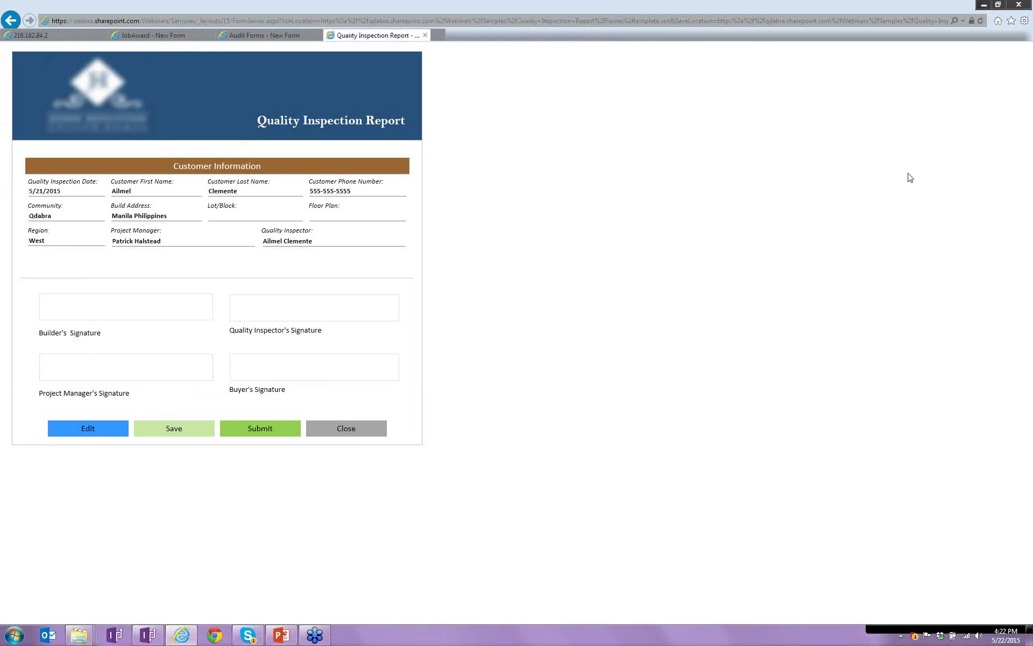
mouse_move(84, 638)
click(178, 573)
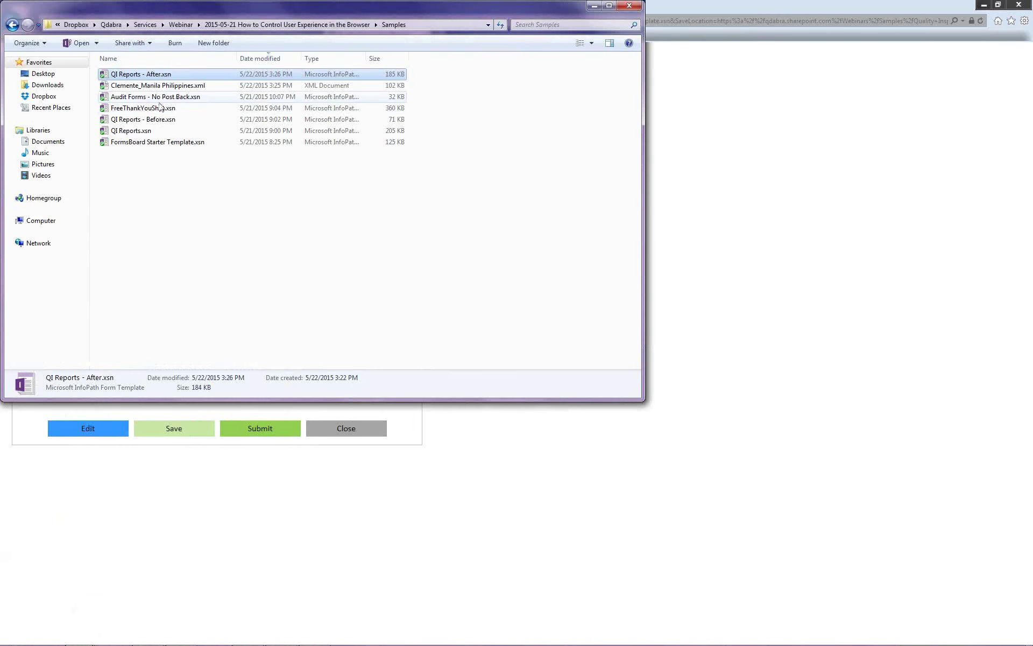
- Open Audit Forms - No Post Back.xsn in Design mode and bring the browser forward
right_click(168, 96)
click(196, 112)
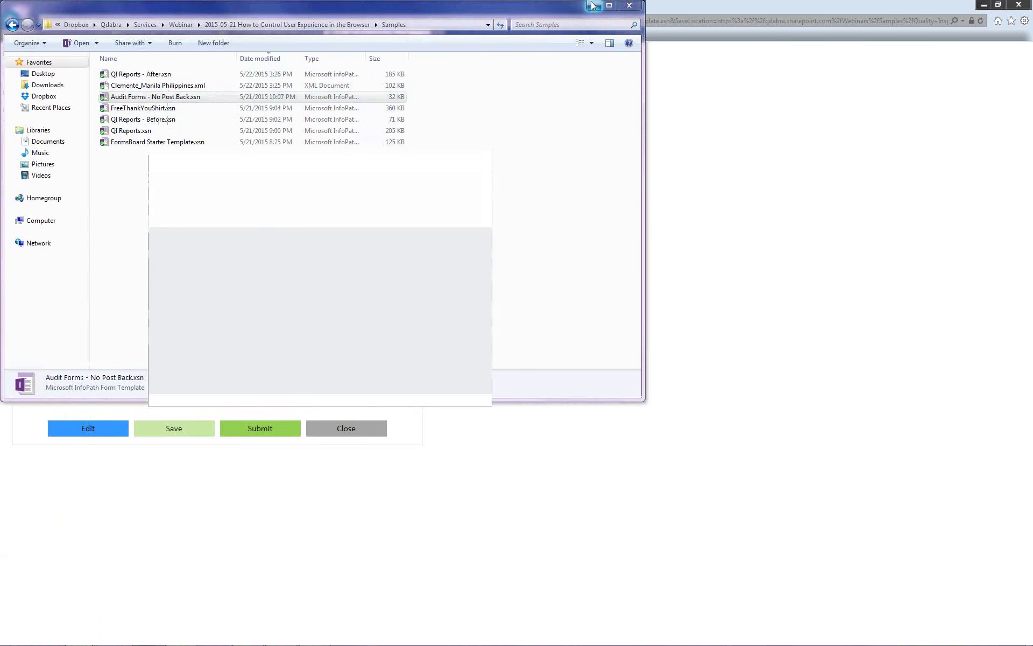
click(547, 35)
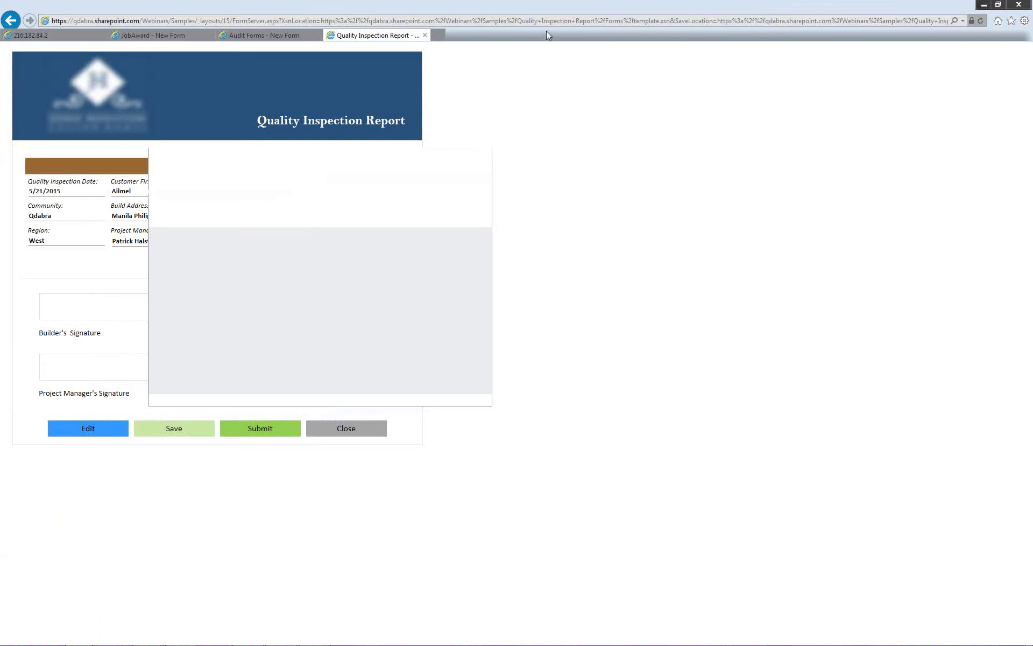
- Switch the browser to the Audit Forms tab showing the Layered Process Audit form
click(301, 36)
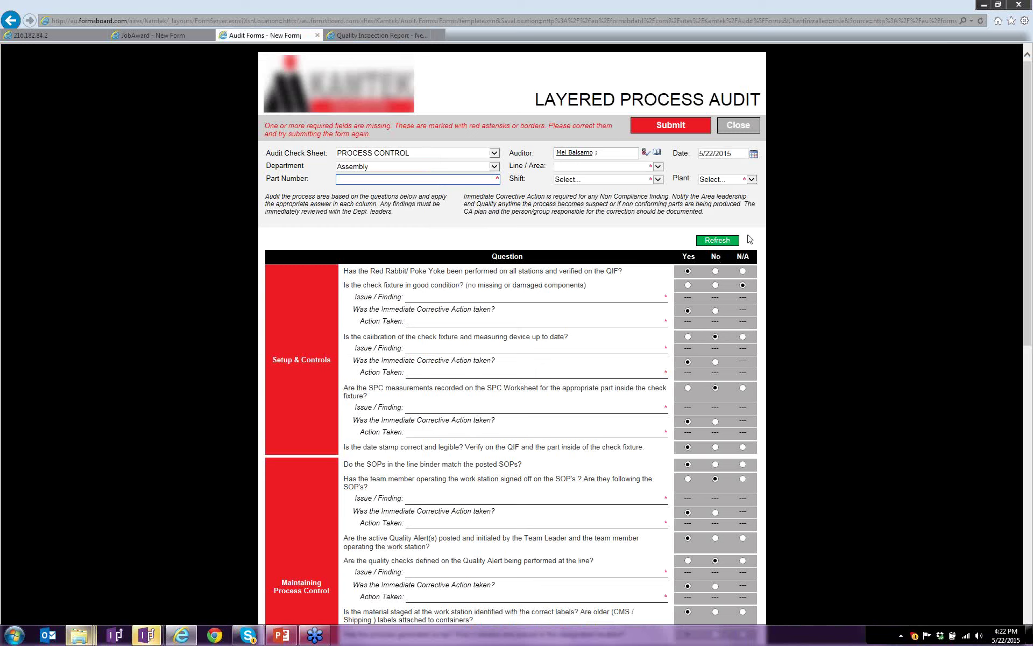
- Bring the Audit Forms - No Post Back design window forward, maximize it, and open the Rules pane
mouse_move(147, 635)
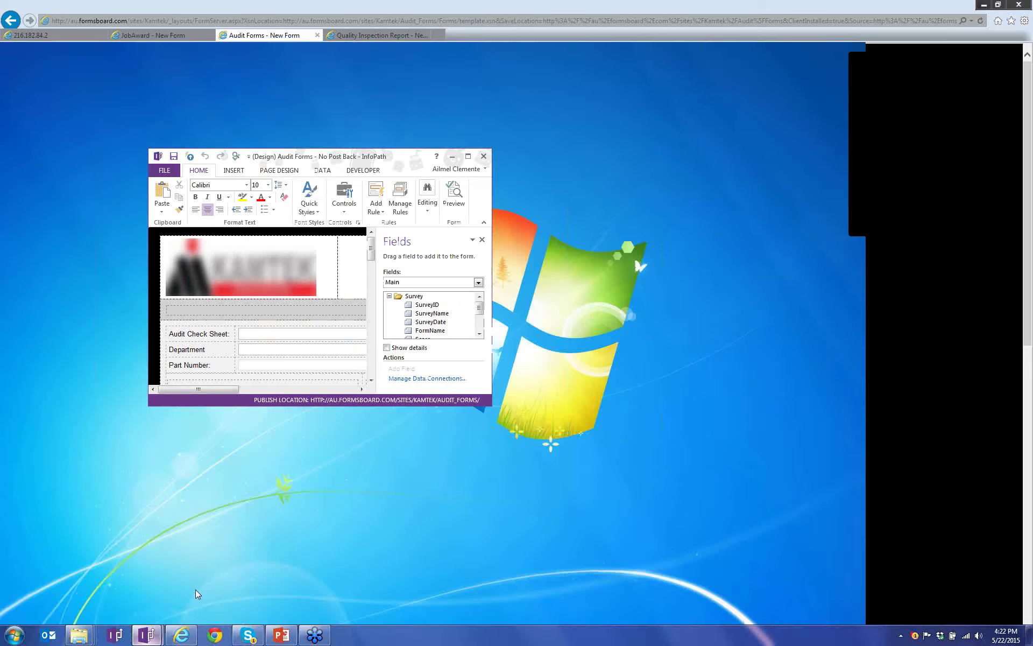
click(196, 590)
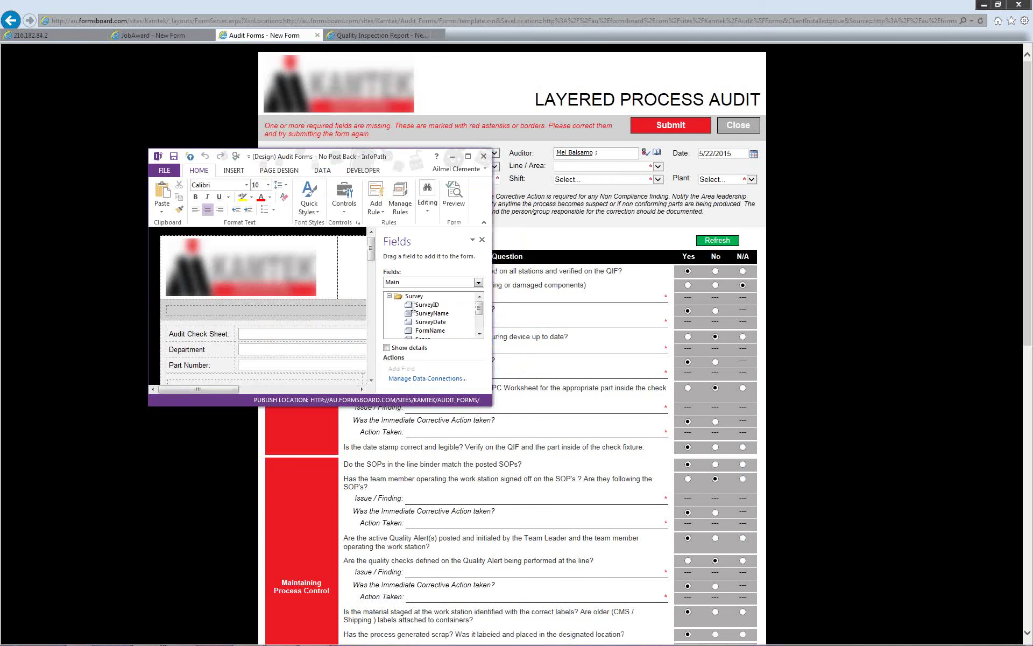
click(472, 157)
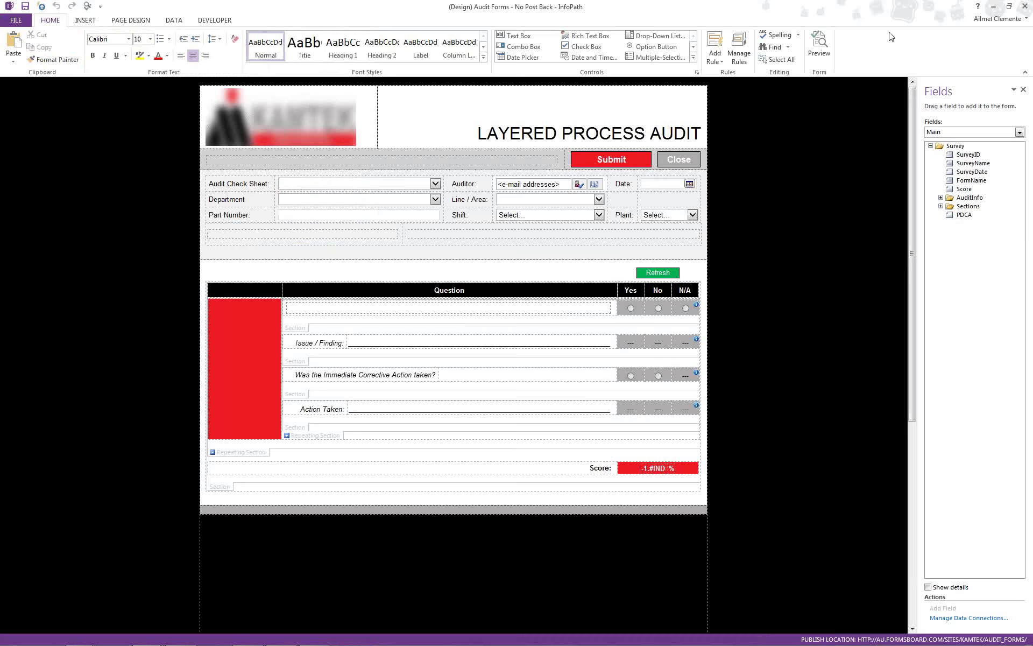
click(739, 54)
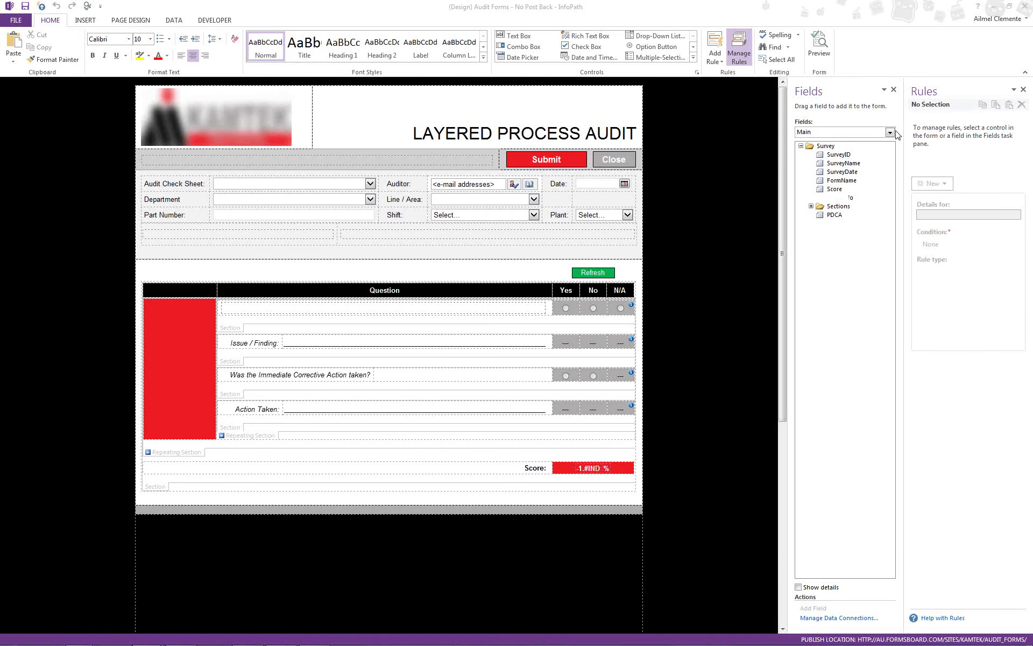
- Confirm the Yes answer option button never posts back, then select Refresh to show its Send Data To Server rule
mouse_move(630, 307)
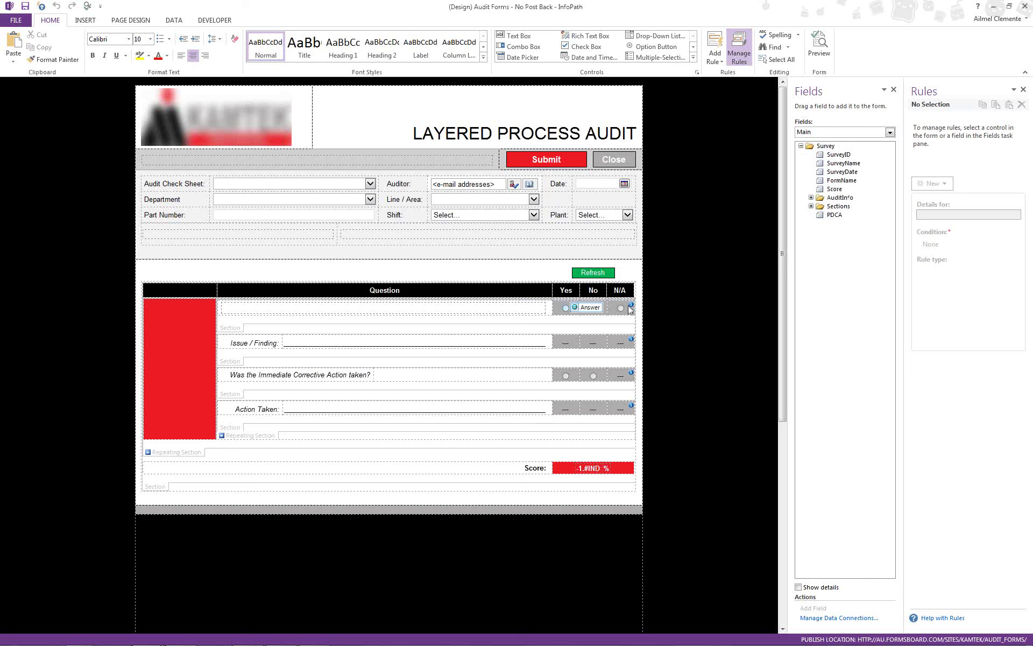
click(566, 307)
right_click(568, 305)
click(588, 449)
click(531, 263)
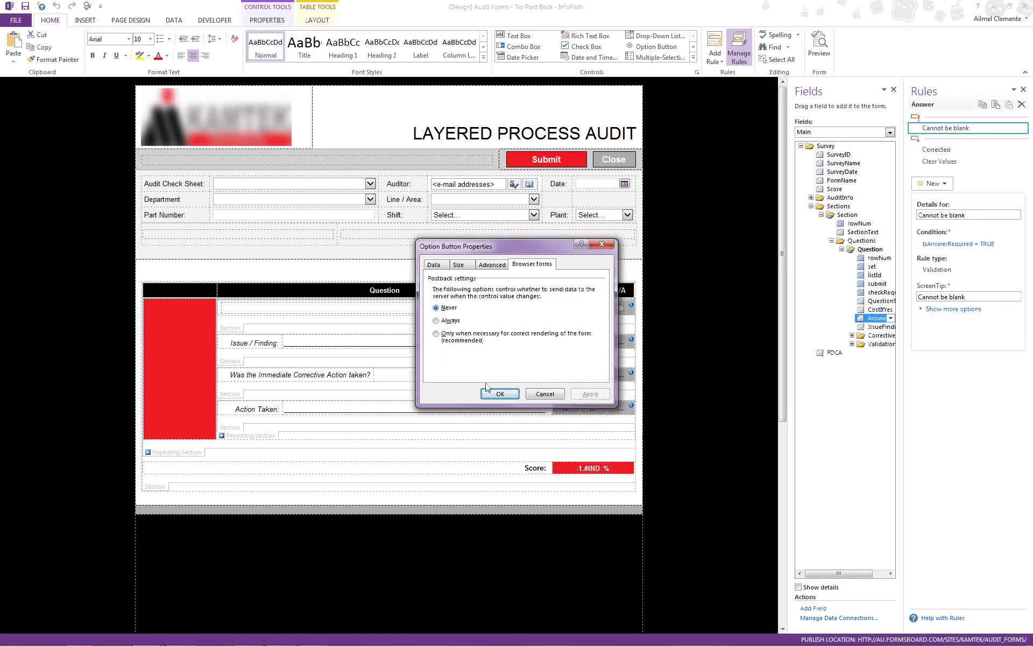
click(545, 393)
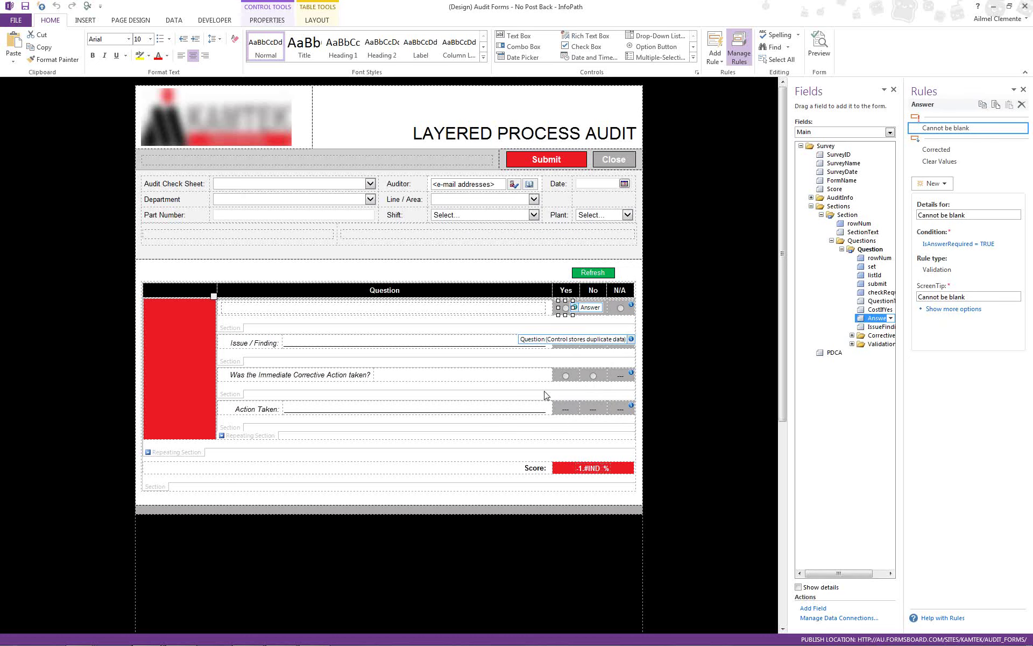
click(603, 274)
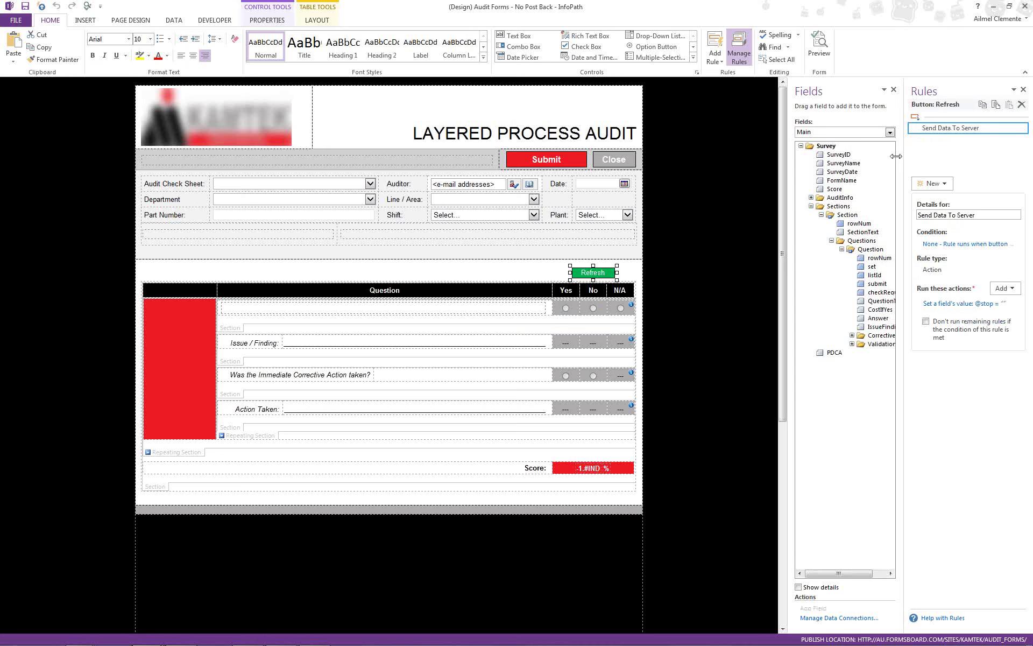
- Widen the Rules pane, inspect the existing Set a field's value action, then delete it
drag(902, 148, 849, 143)
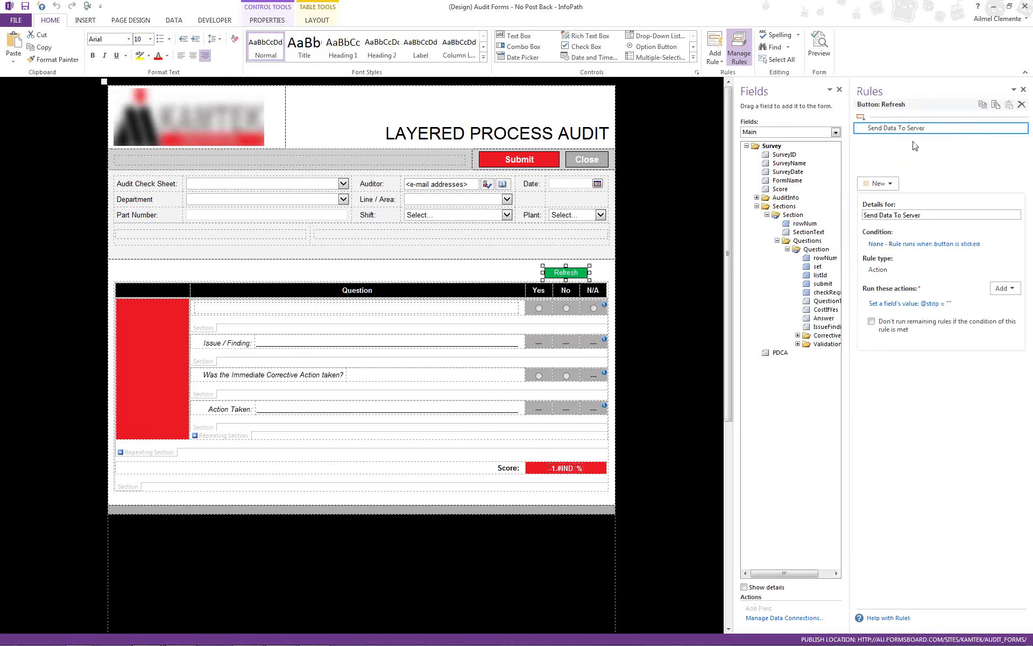
click(923, 308)
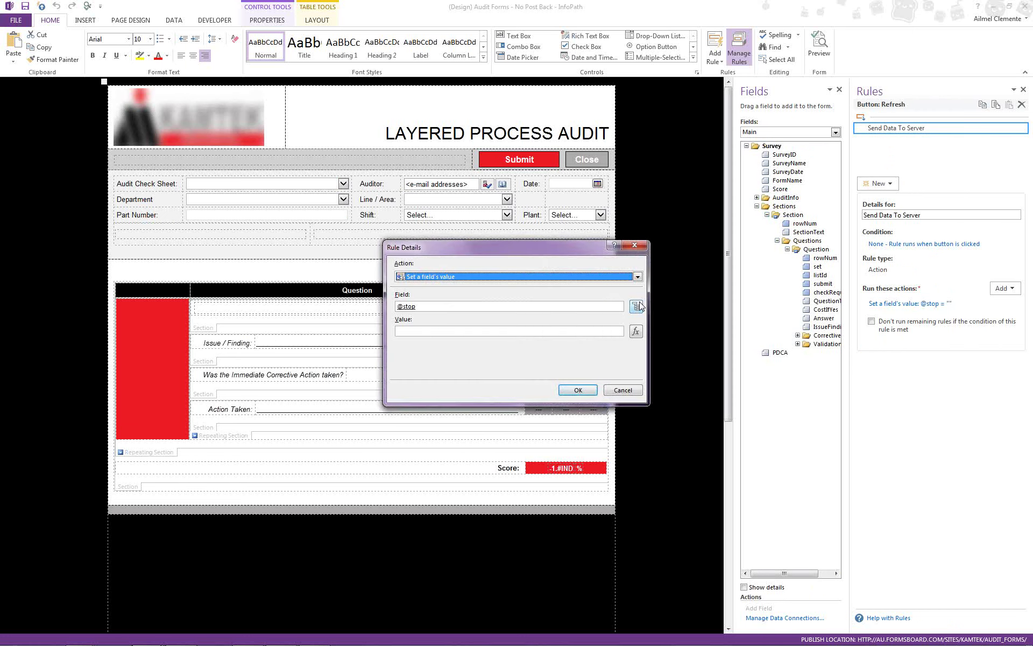
click(636, 306)
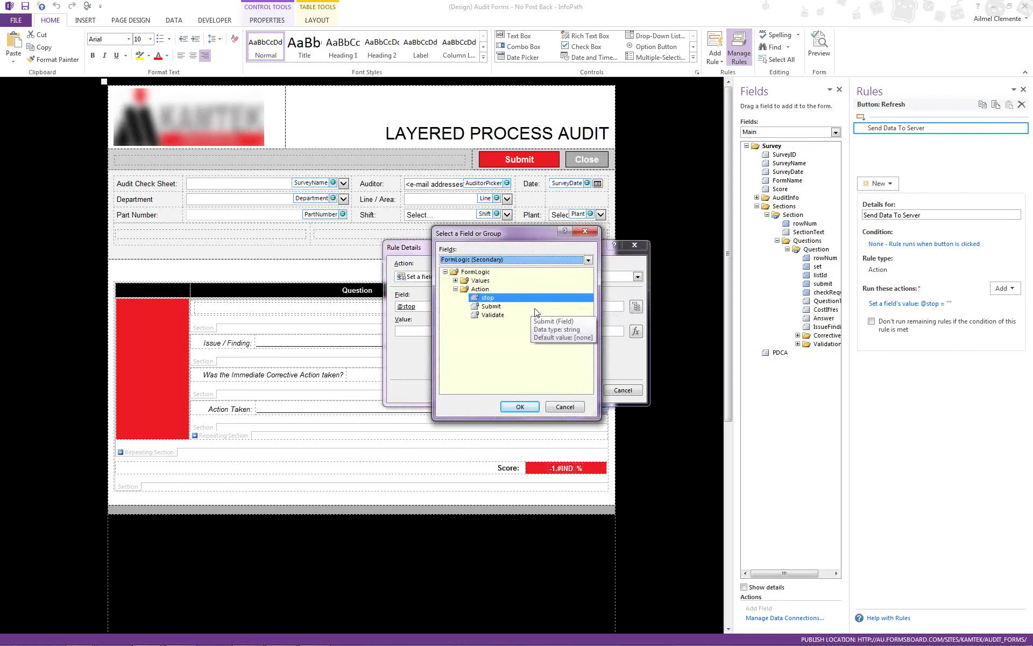
click(563, 407)
click(622, 389)
click(1015, 304)
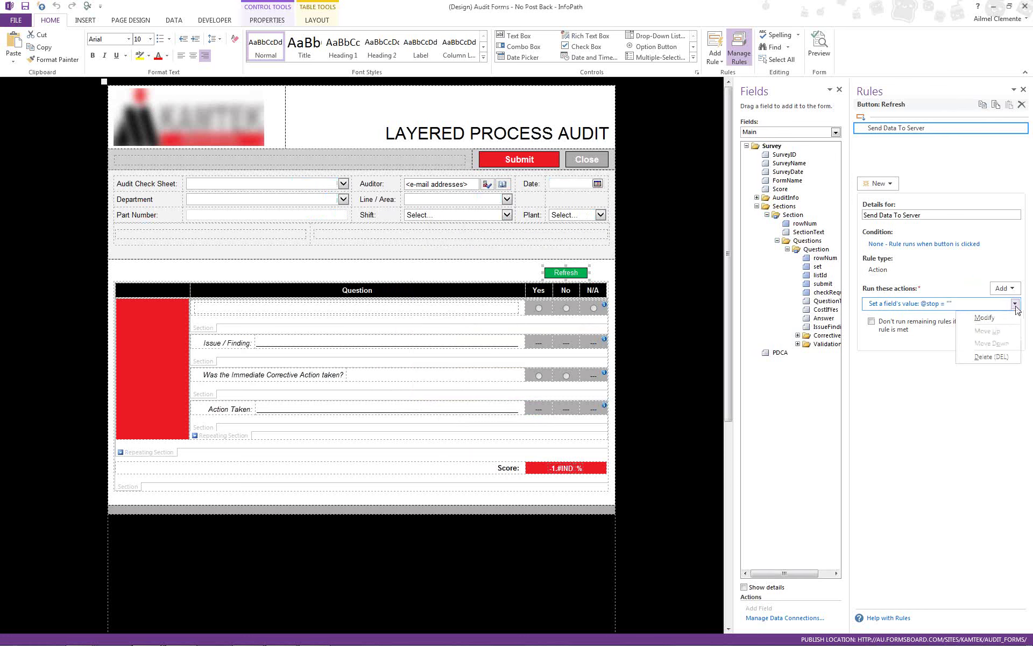
click(994, 357)
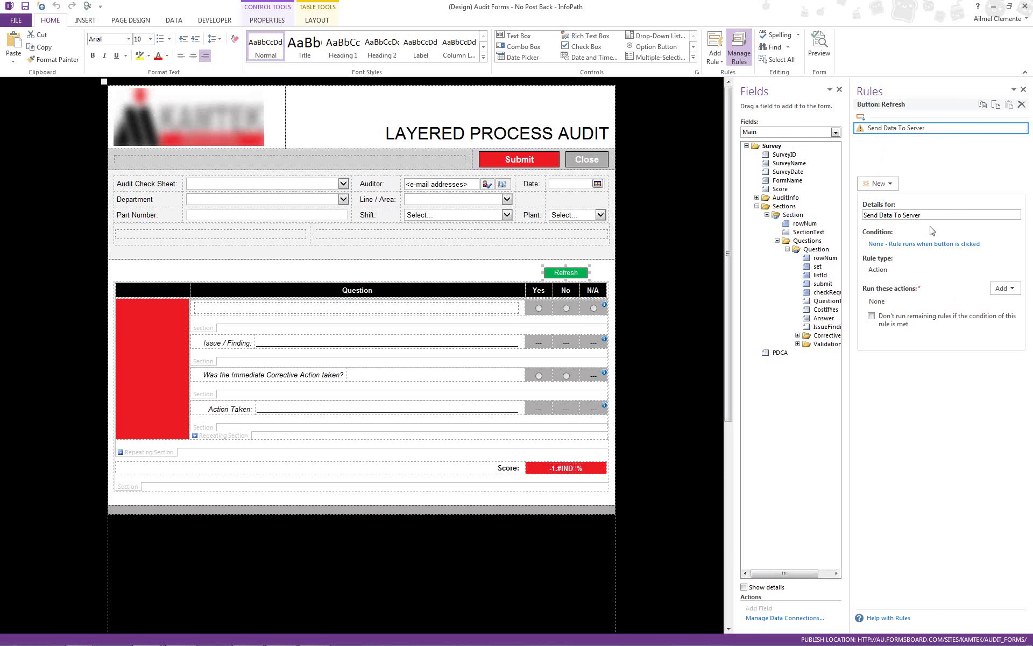
click(1001, 290)
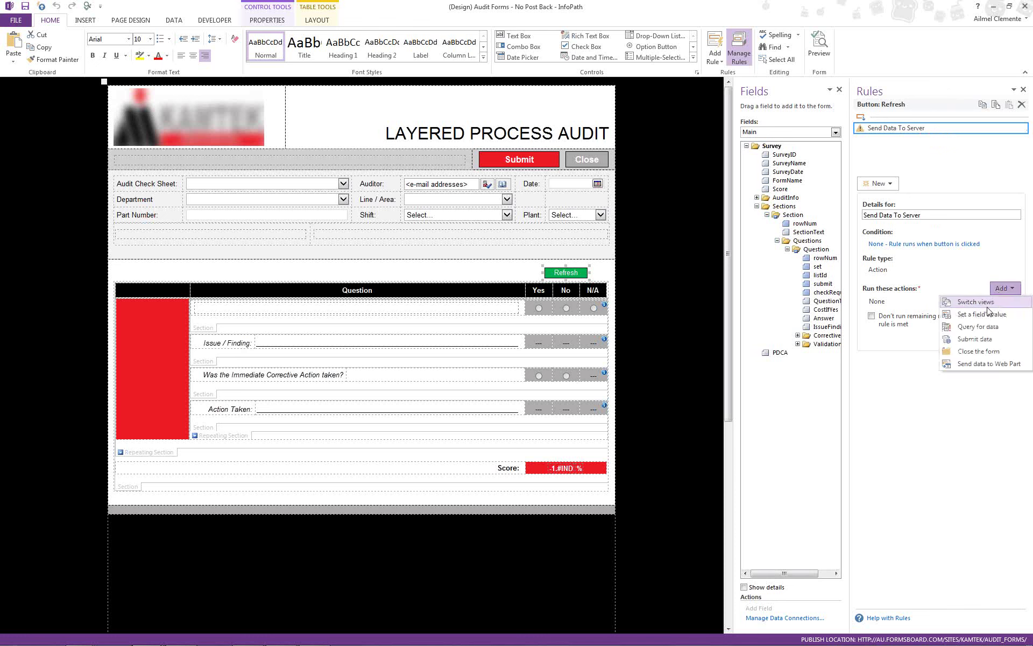
click(985, 314)
click(636, 307)
click(495, 260)
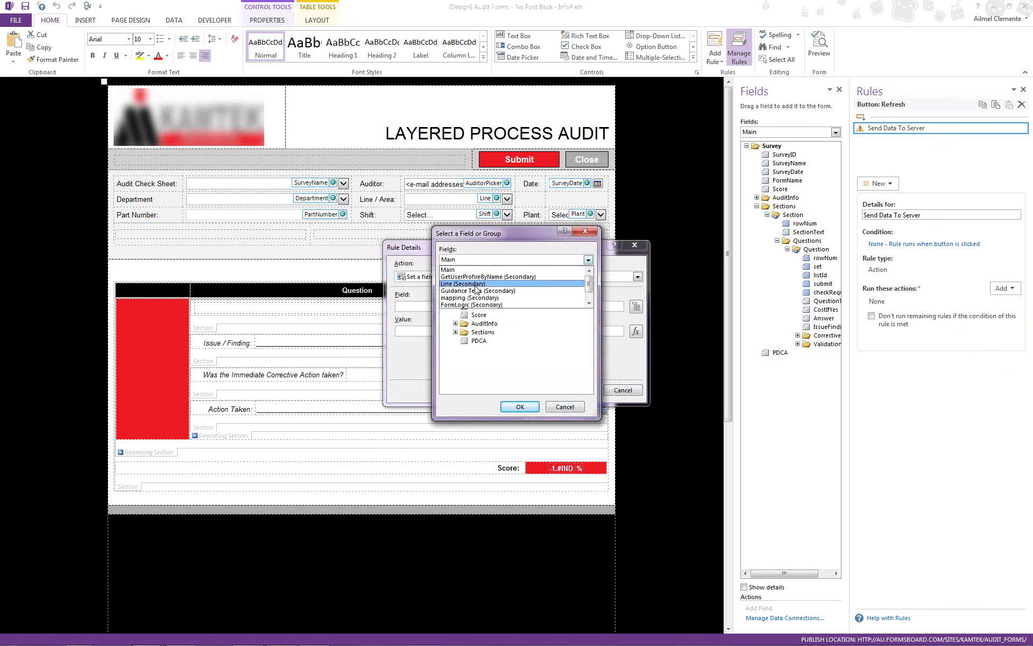
click(475, 306)
click(456, 289)
click(482, 299)
click(520, 406)
click(579, 389)
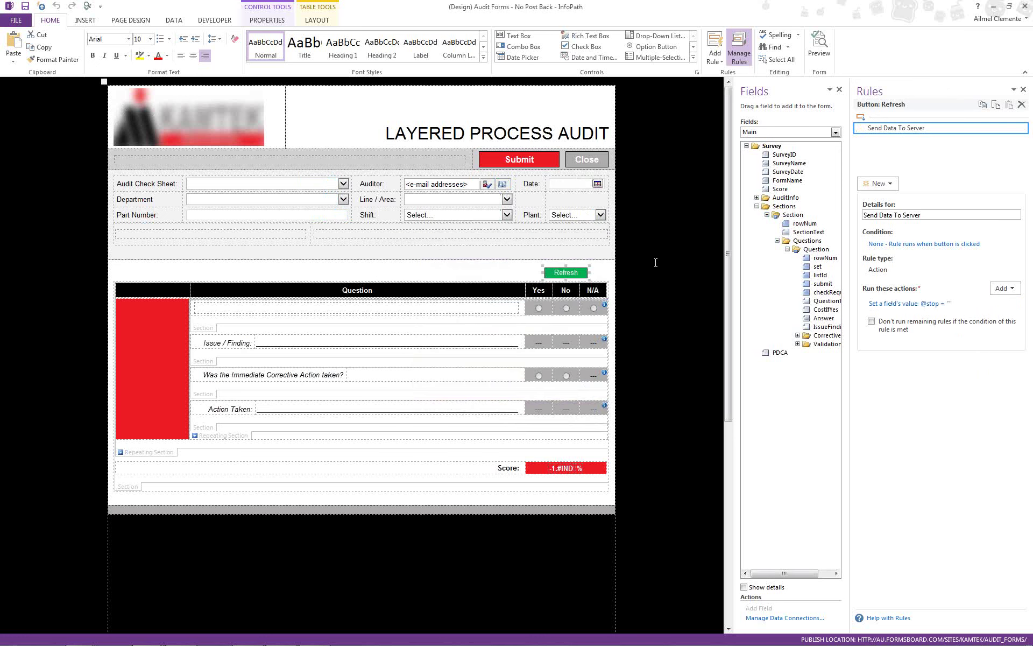
- Check the Refresh button's browser postback setting is Always, then close Button Properties without changes
right_click(581, 274)
click(622, 385)
click(527, 261)
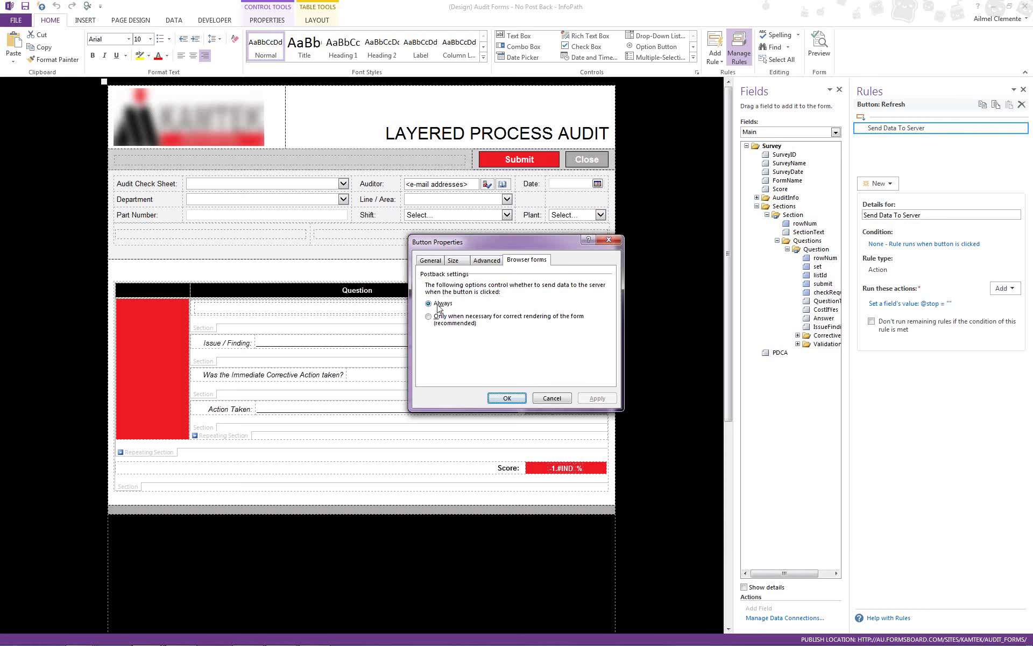
click(548, 399)
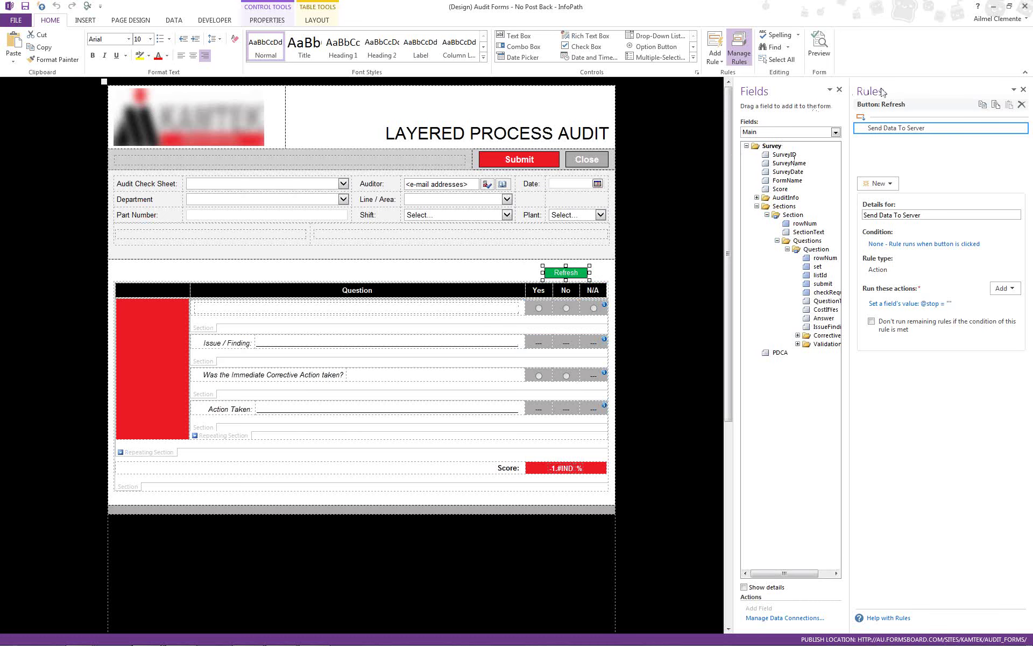
- Return to the Layered Process Audit form in Internet Explorer to wrap up the demonstration
click(993, 6)
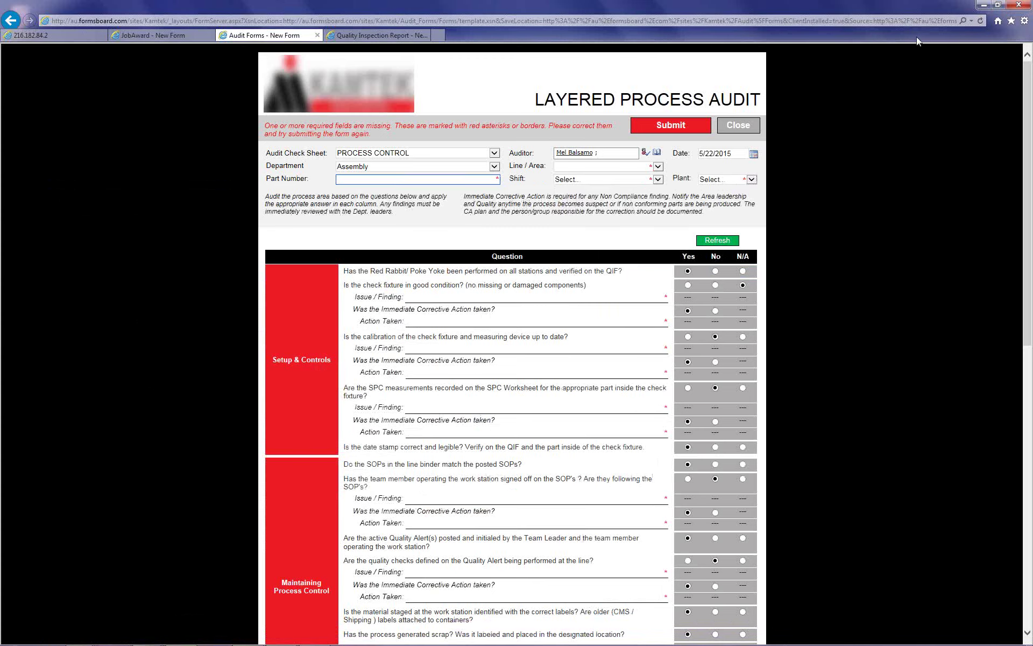